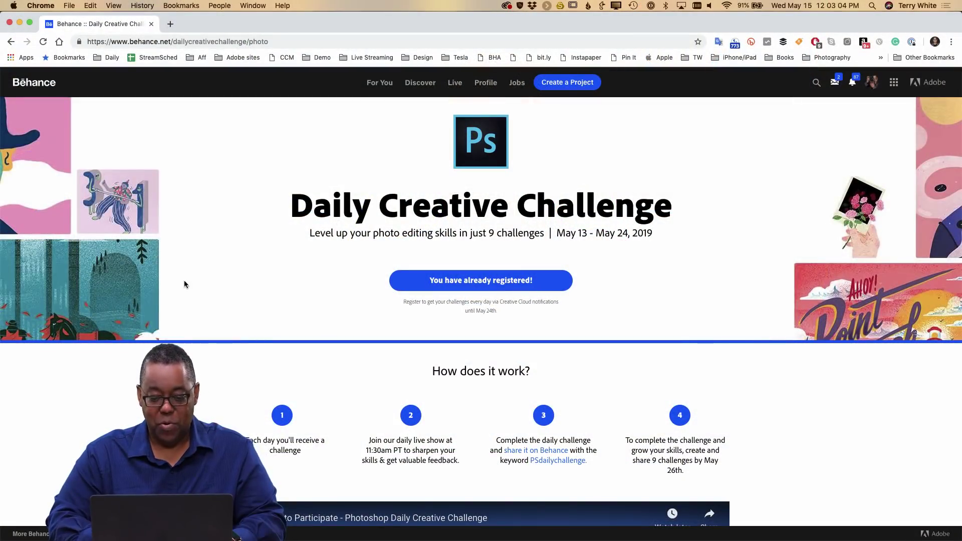
- Review the Daily Creative Challenge page's registration status, participation instructions and unlocked Lighting and Black & White Photo challenges
scroll(603, 294, "down", 3)
scroll(603, 295, "up", 2)
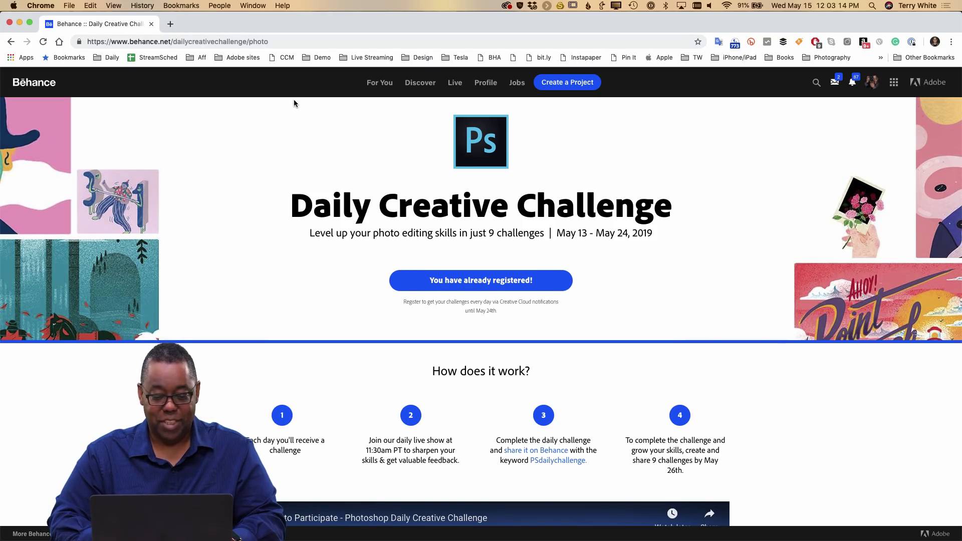
scroll(294, 99, "down", 2)
scroll(367, 230, "down", 1)
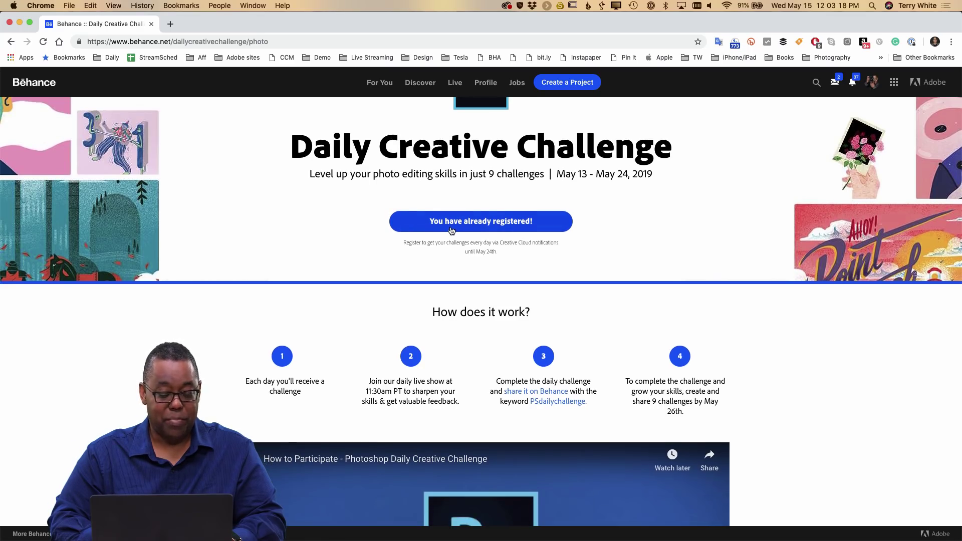
scroll(452, 230, "down", 10)
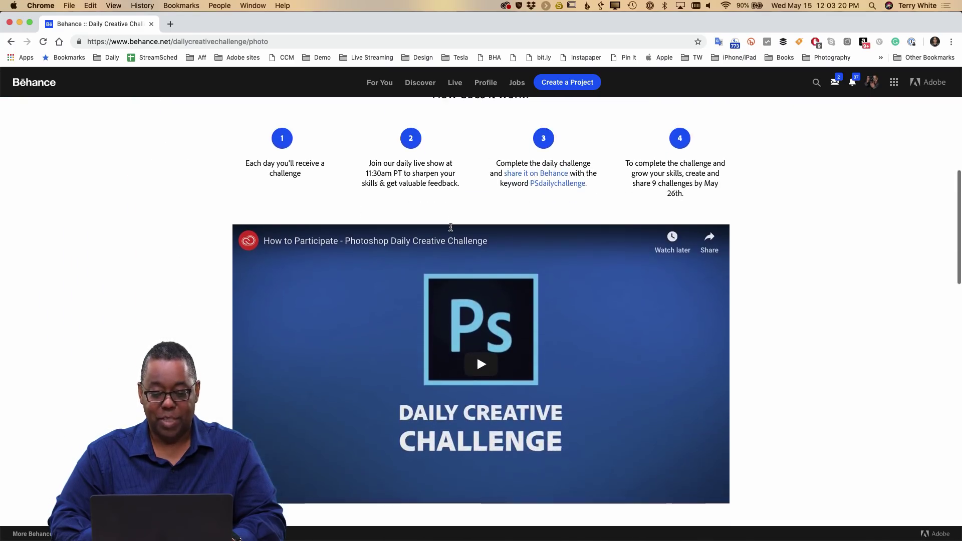
scroll(451, 228, "down", 18)
scroll(450, 228, "down", 1)
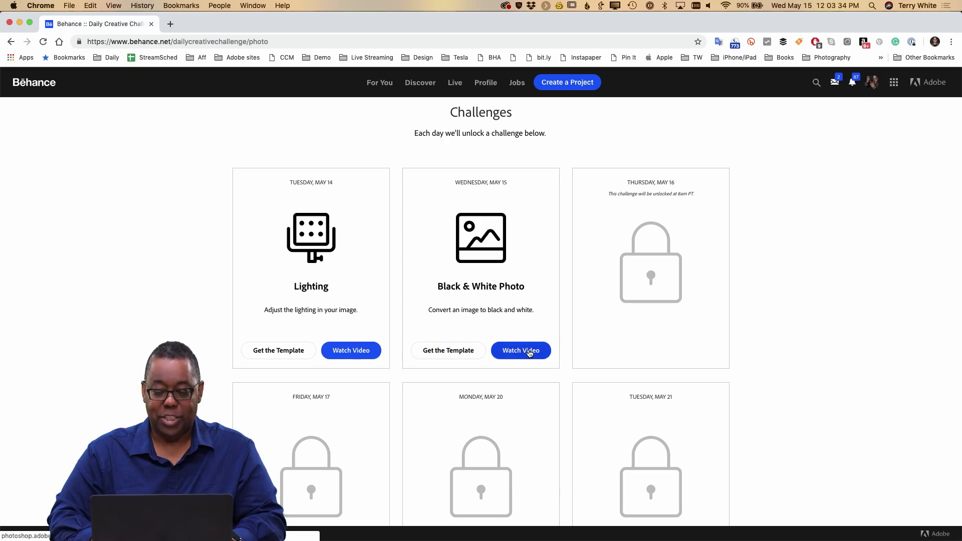
- Look through the locked daily challenges up to May 24 and the Next Steps section, and return to the page header
scroll(387, 360, "up", 1)
scroll(386, 360, "down", 5)
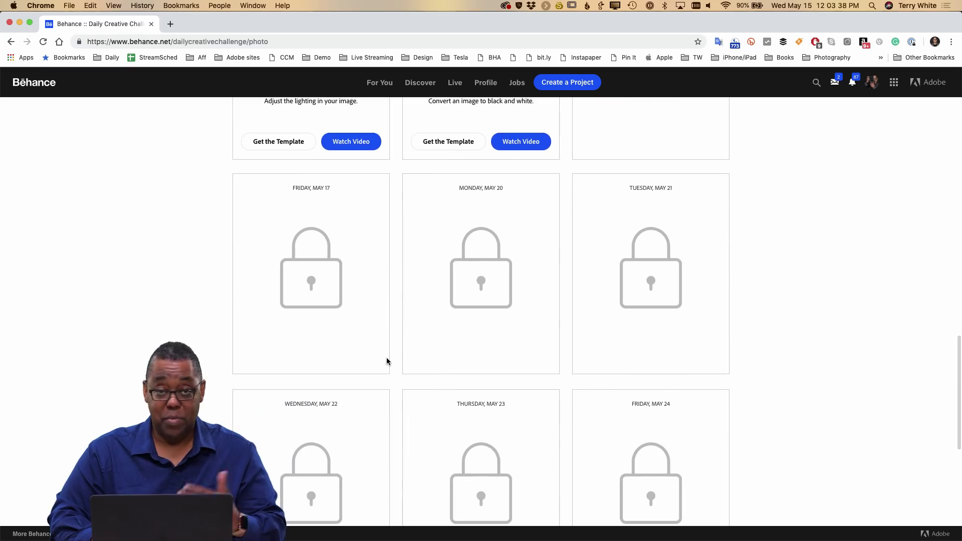
scroll(386, 361, "down", 2)
scroll(387, 361, "down", 2)
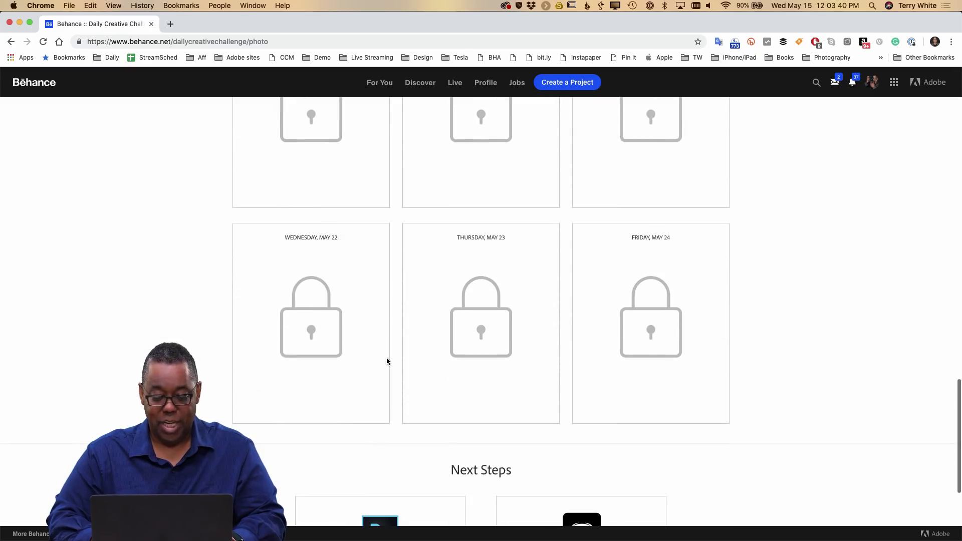
scroll(386, 361, "down", 2)
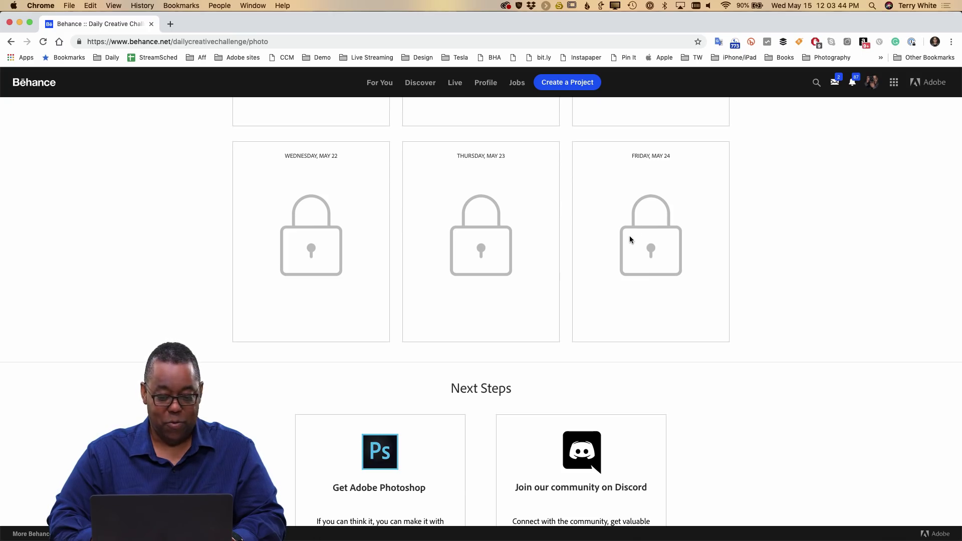
scroll(632, 235, "up", 10)
scroll(629, 240, "up", 7)
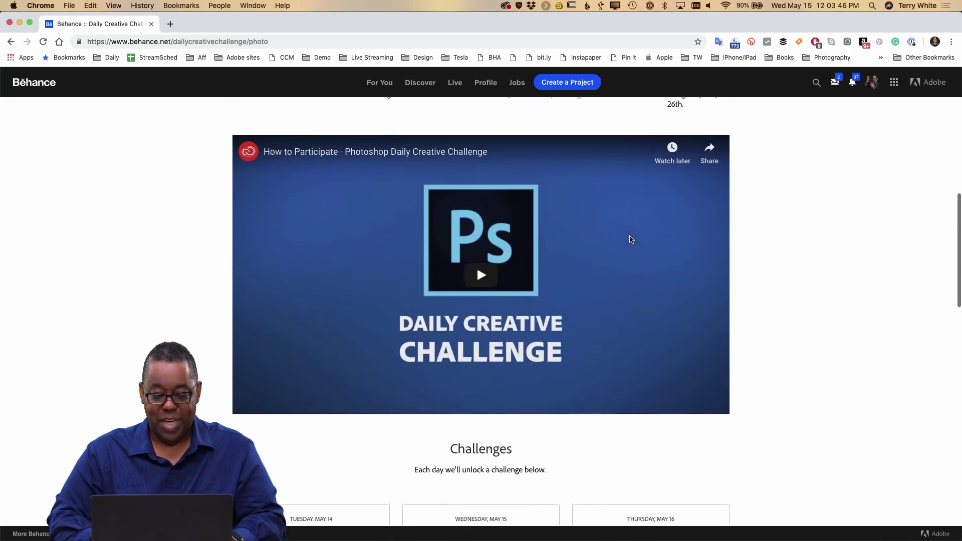
scroll(630, 240, "up", 1)
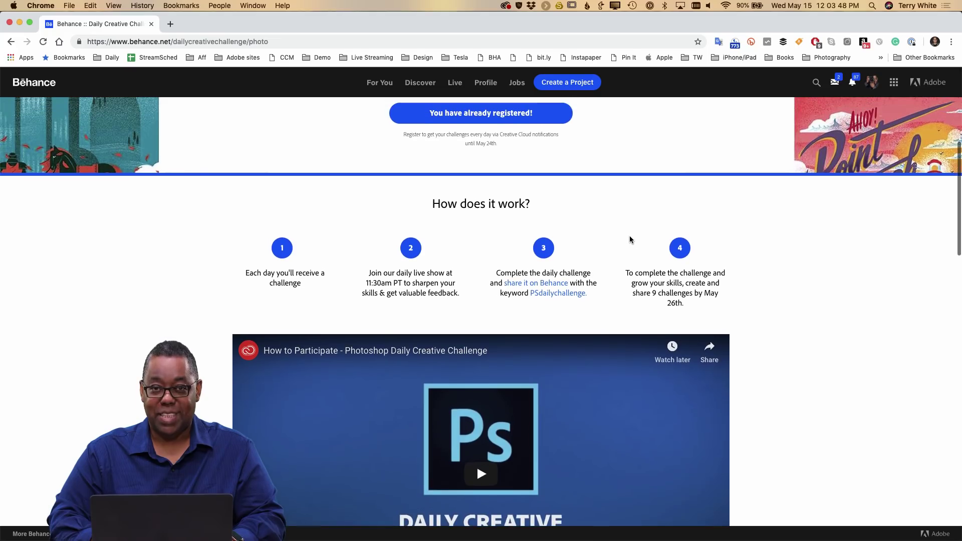
scroll(630, 239, "up", 2)
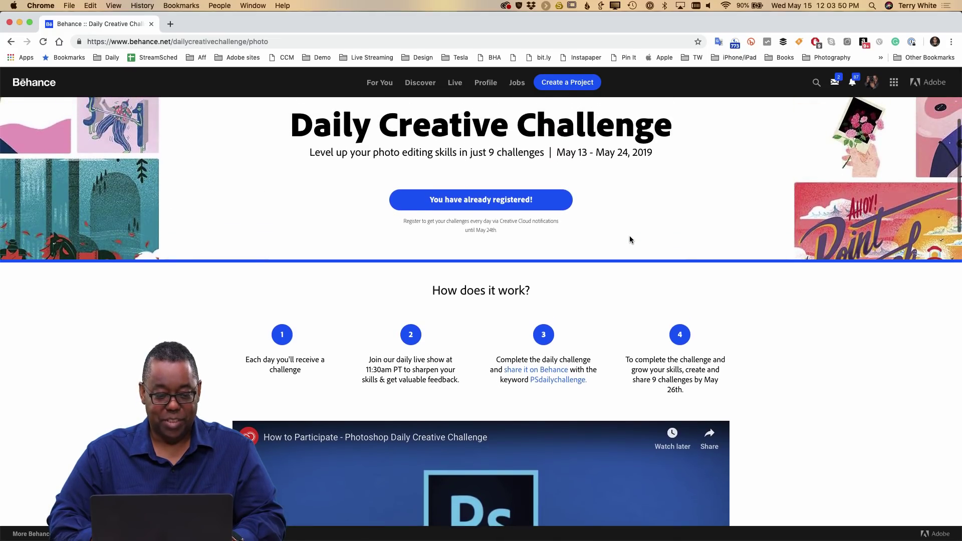
- Switch to Discord and react to the "Rumori" photographie post in design-feedback with the first Adobe Photoshop server emoji
key("super+Tab")
key("super+Tab")
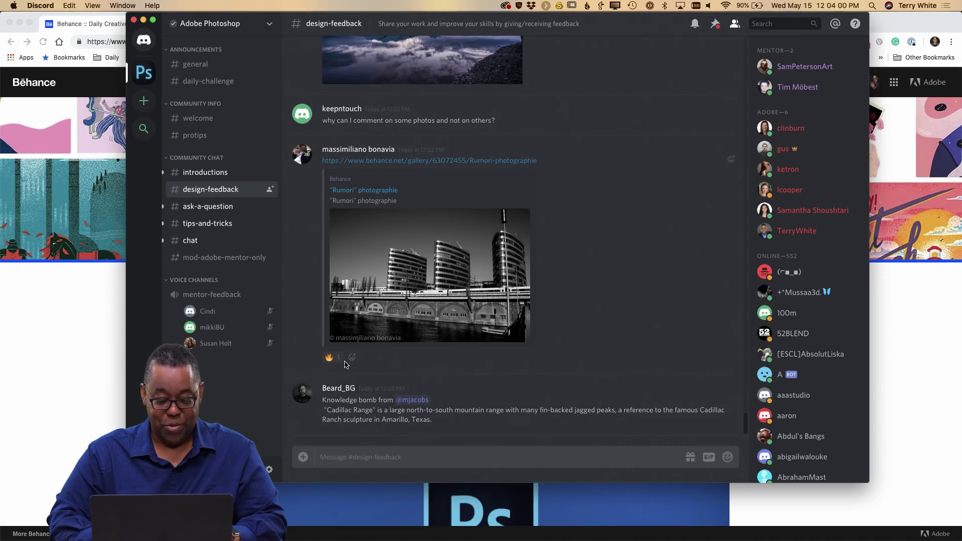
left_click(352, 358)
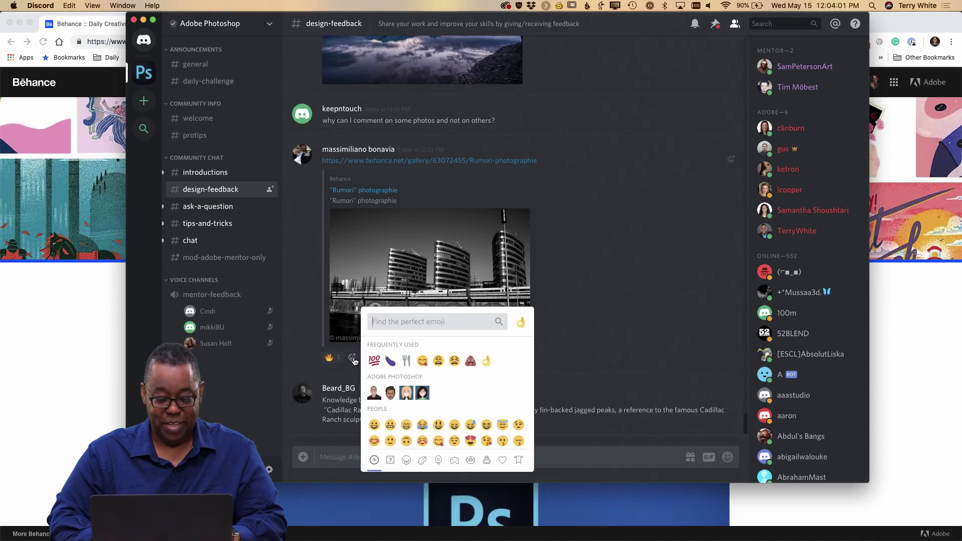
left_click(376, 392)
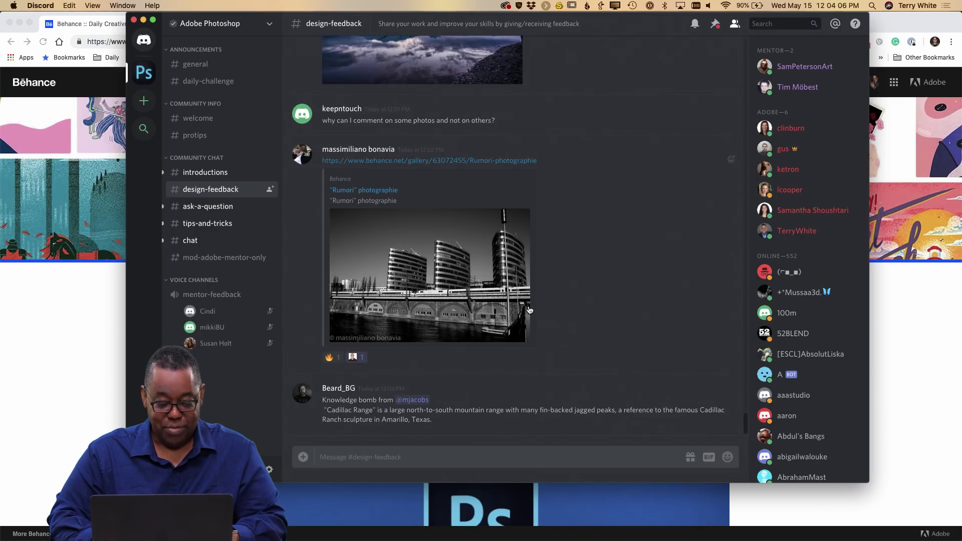
- Review the latest design-feedback submissions, including the icy lake, the daisies and the statue's black-and-white and original versions
scroll(529, 310, "up", 5)
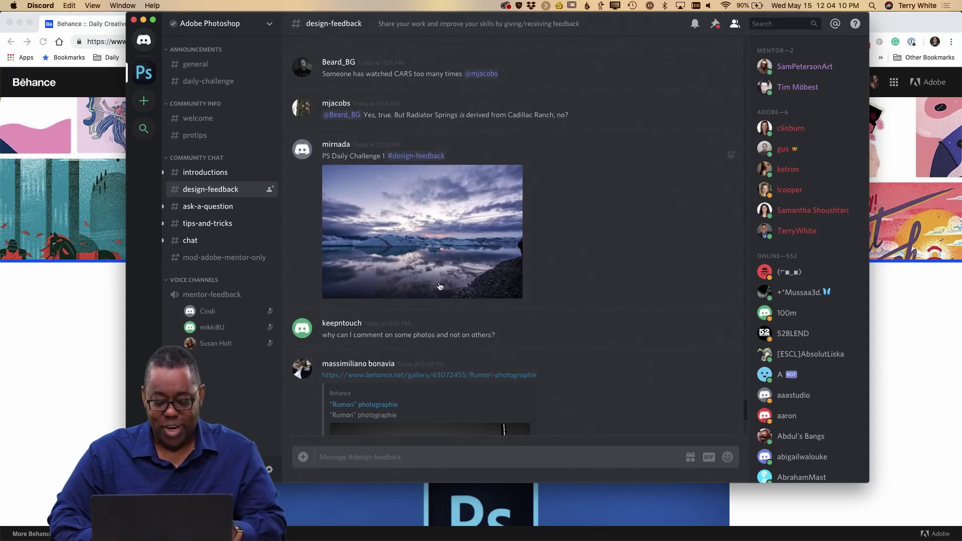
scroll(526, 289, "up", 1)
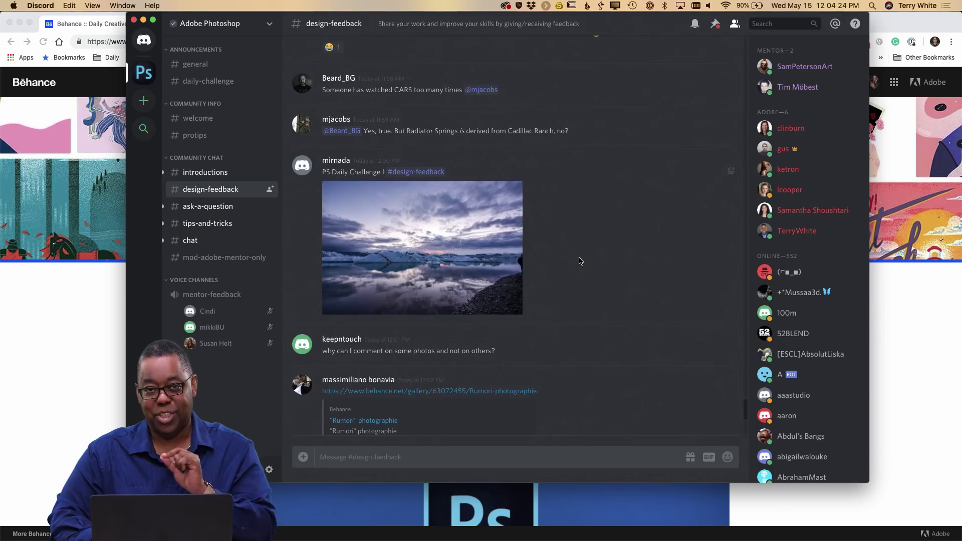
scroll(580, 262, "up", 5)
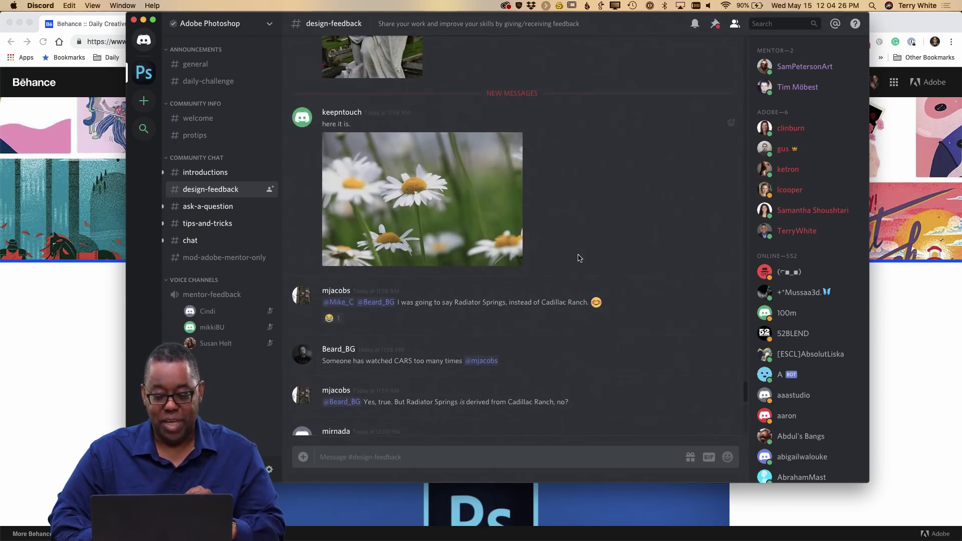
scroll(579, 258, "up", 2)
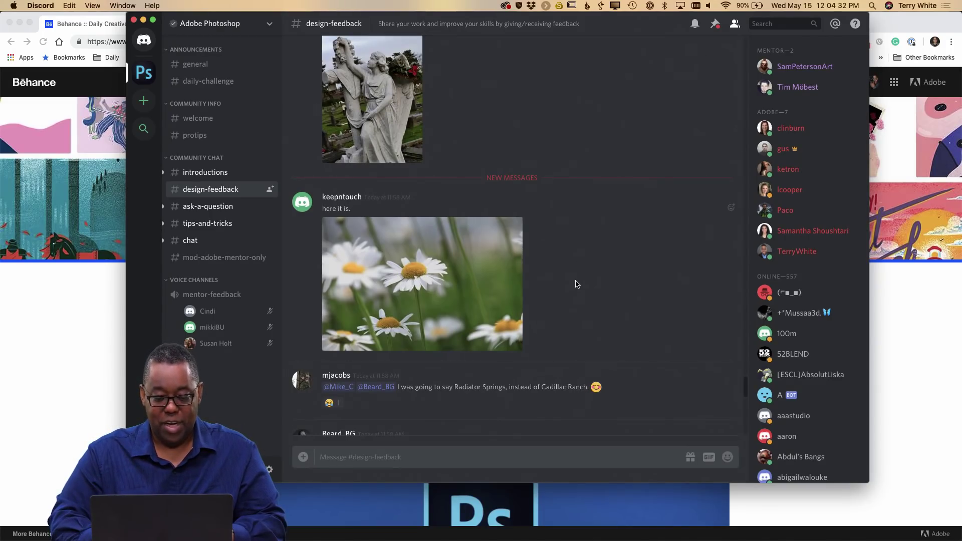
scroll(578, 284, "down", 1)
scroll(578, 285, "up", 4)
scroll(578, 284, "up", 4)
scroll(544, 243, "up", 15)
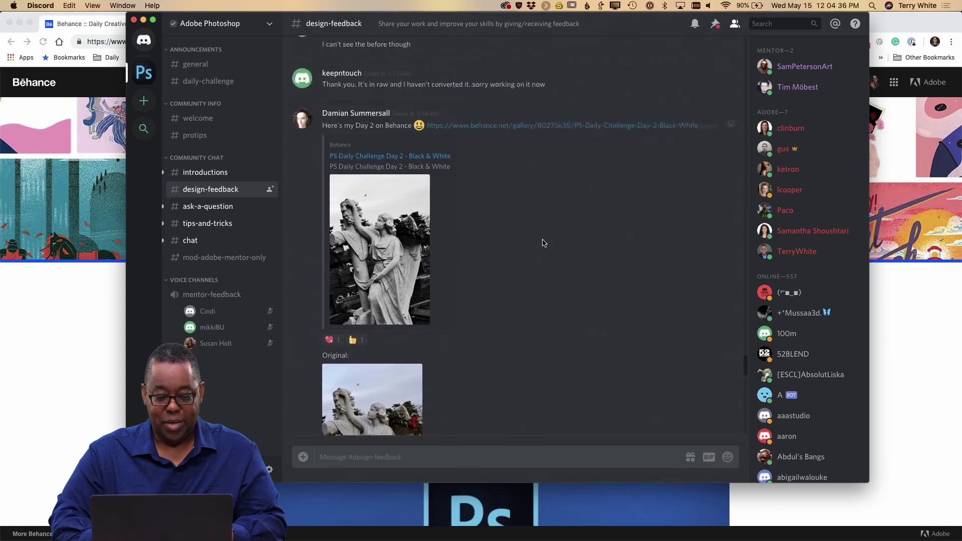
- Examine the office before-and-after photos, the Day 1 lighting submissions and the black-and-white Toronto street photo in the feedback channel
scroll(544, 243, "up", 10)
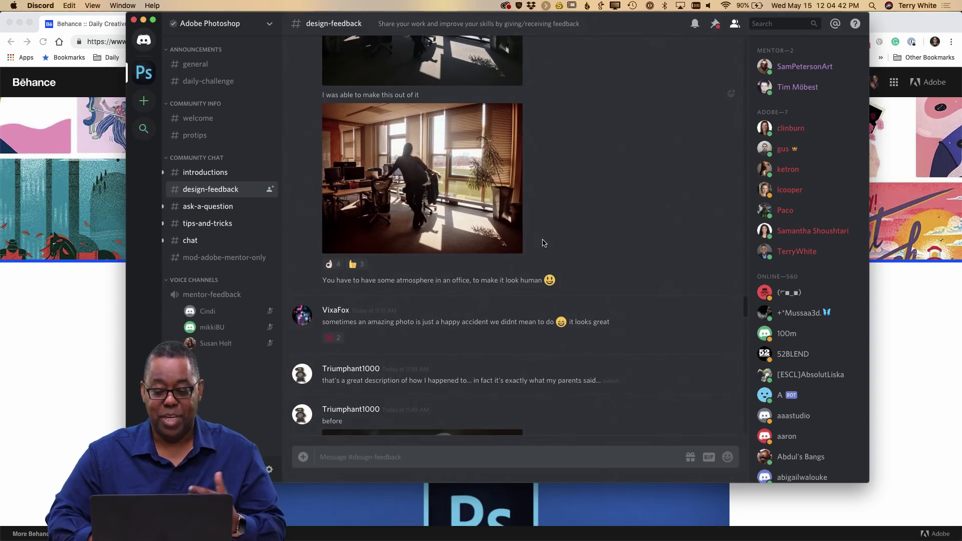
scroll(544, 243, "up", 5)
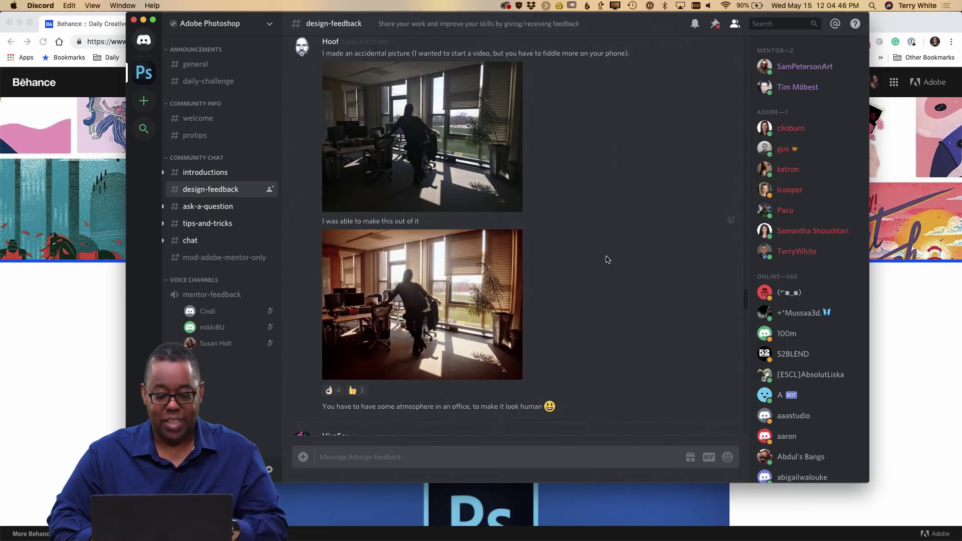
scroll(607, 259, "up", 2)
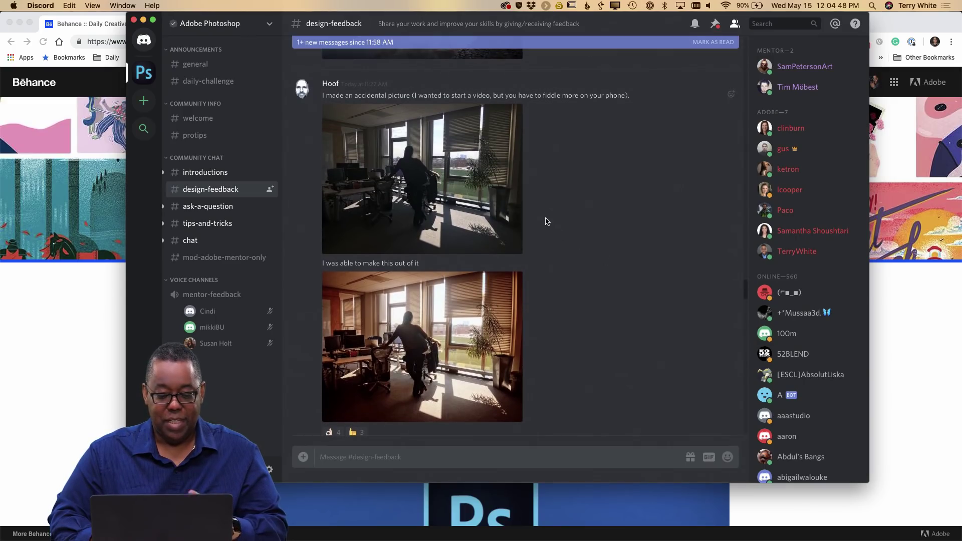
scroll(547, 221, "down", 2)
scroll(547, 221, "up", 10)
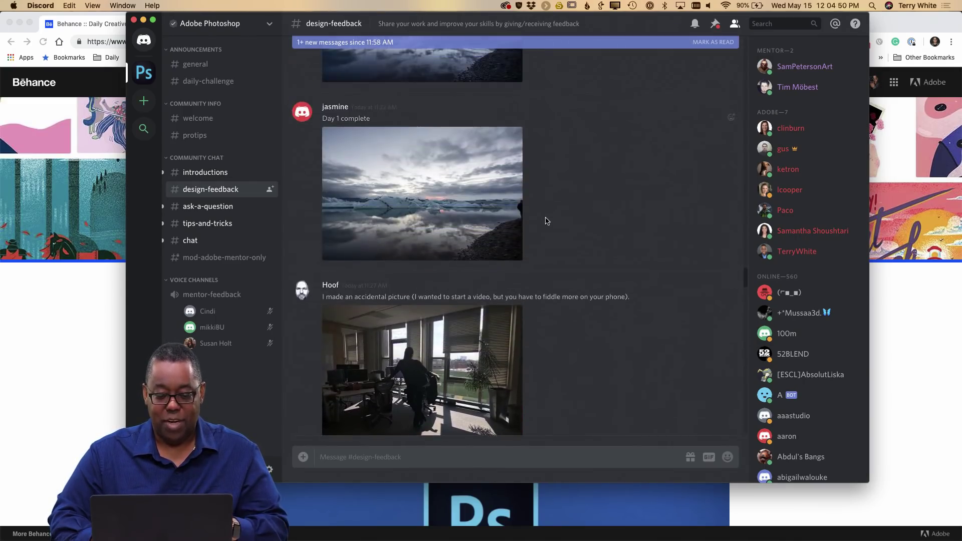
scroll(547, 221, "up", 3)
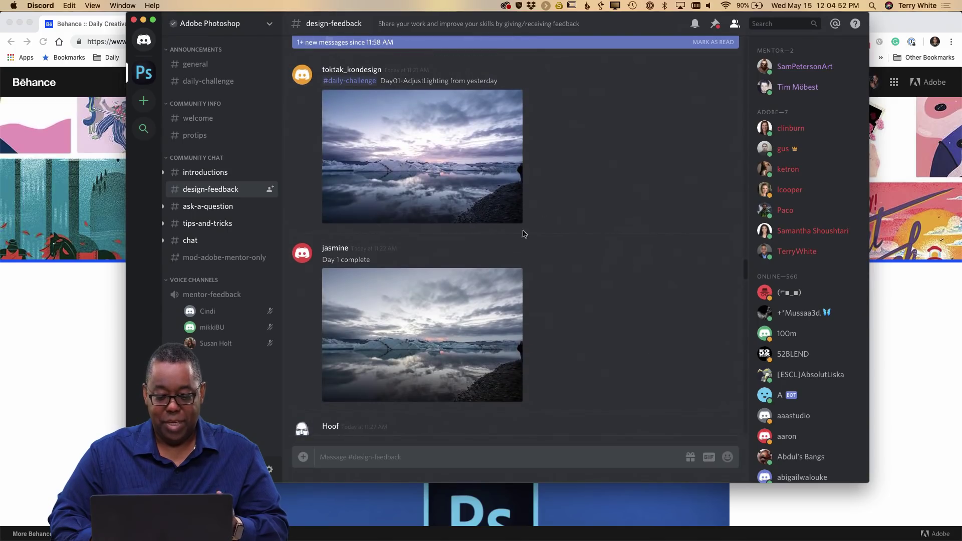
scroll(528, 286, "up", 15)
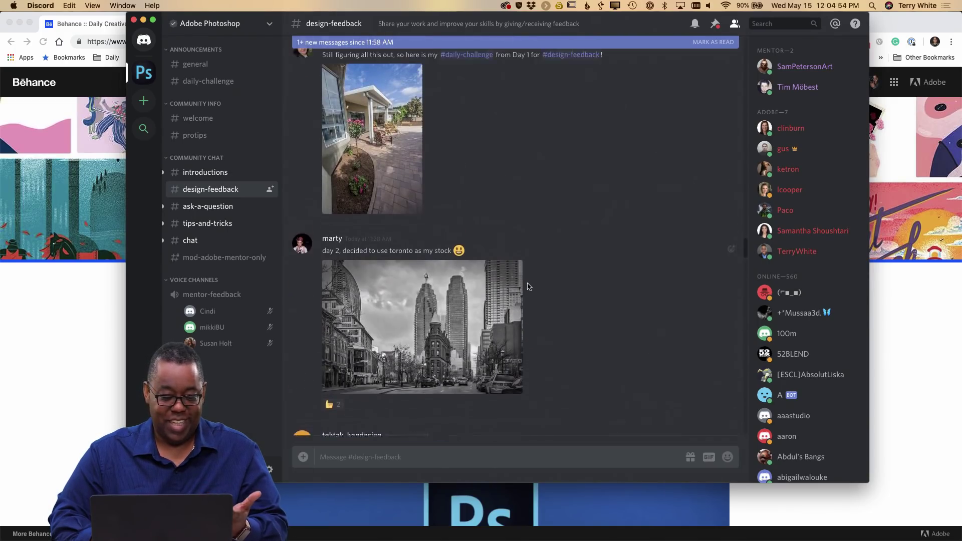
scroll(527, 286, "up", 1)
scroll(528, 288, "down", 4)
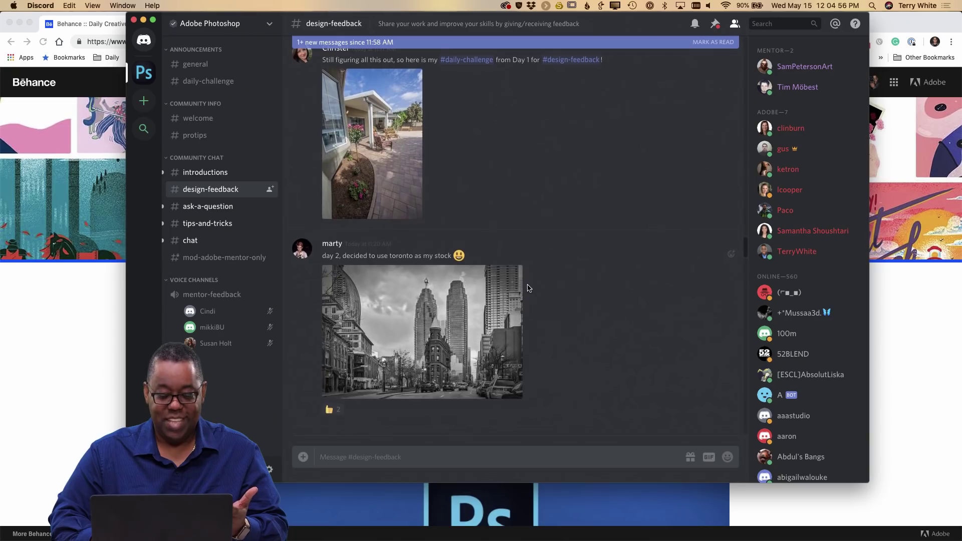
- Examine the dark Eiffel Tower edit, the sepia field image and the field photo's original and black-and-white versions
scroll(537, 297, "up", 10)
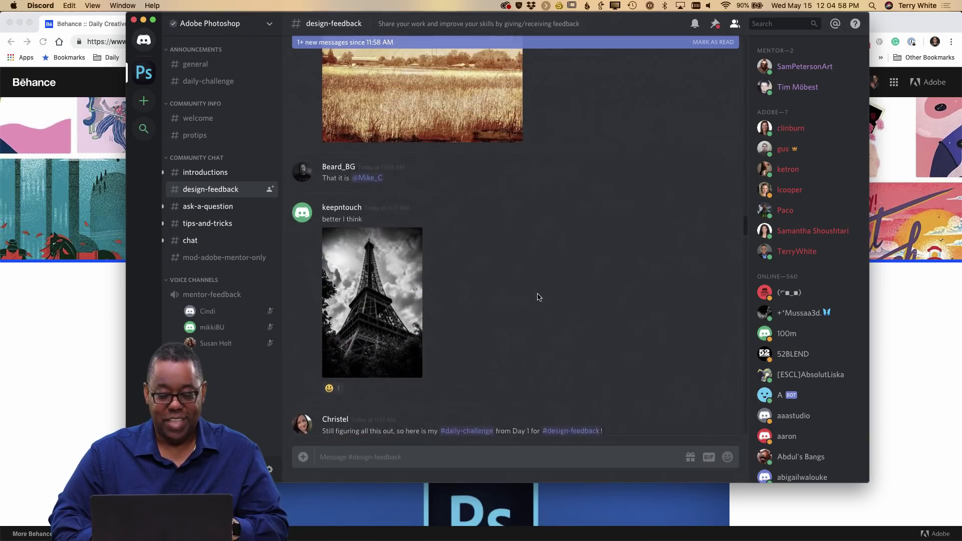
scroll(501, 336, "up", 2)
scroll(501, 333, "down", 2)
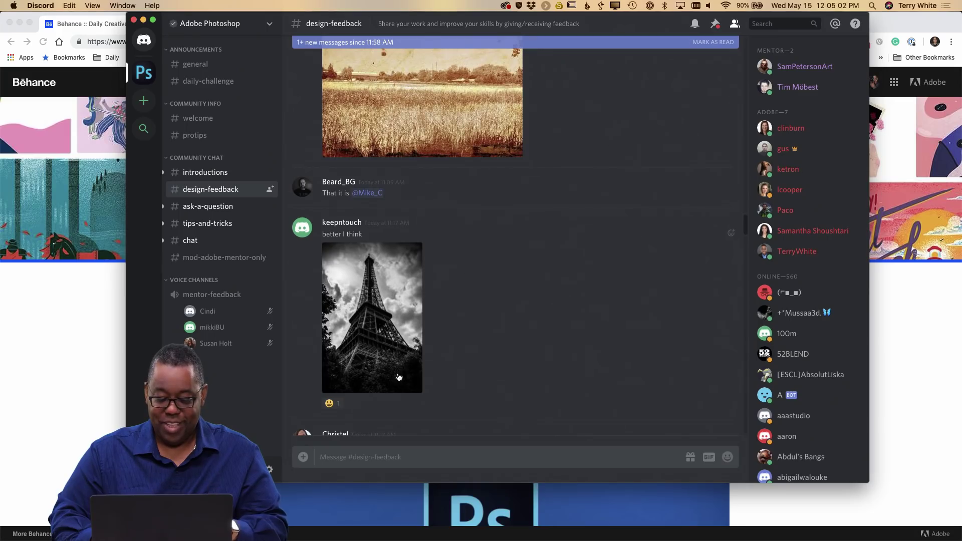
scroll(475, 315, "up", 3)
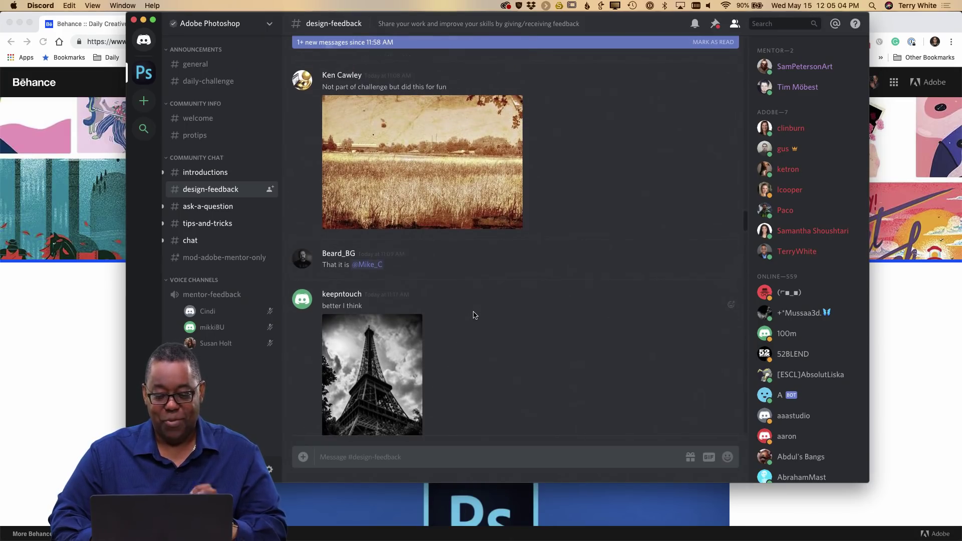
scroll(475, 315, "up", 2)
scroll(475, 315, "up", 12)
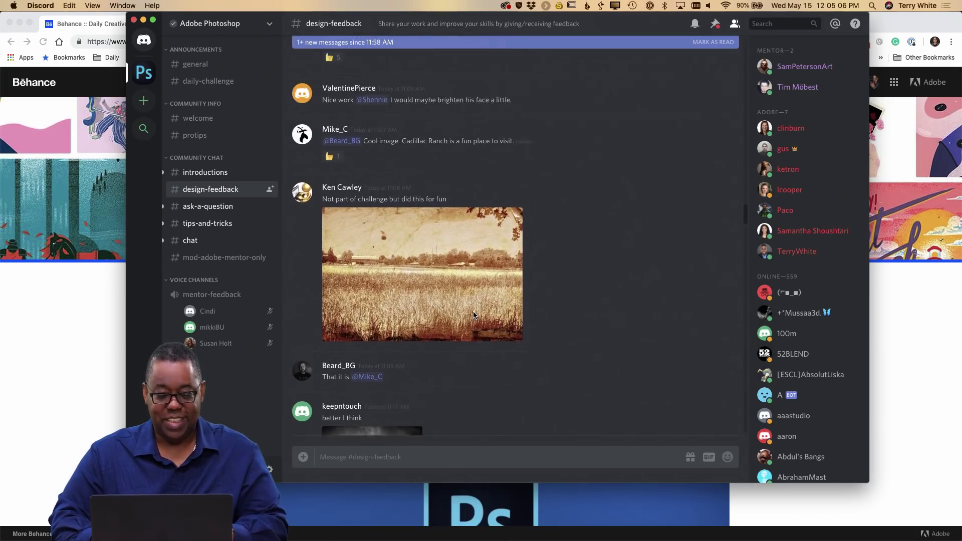
scroll(475, 315, "up", 20)
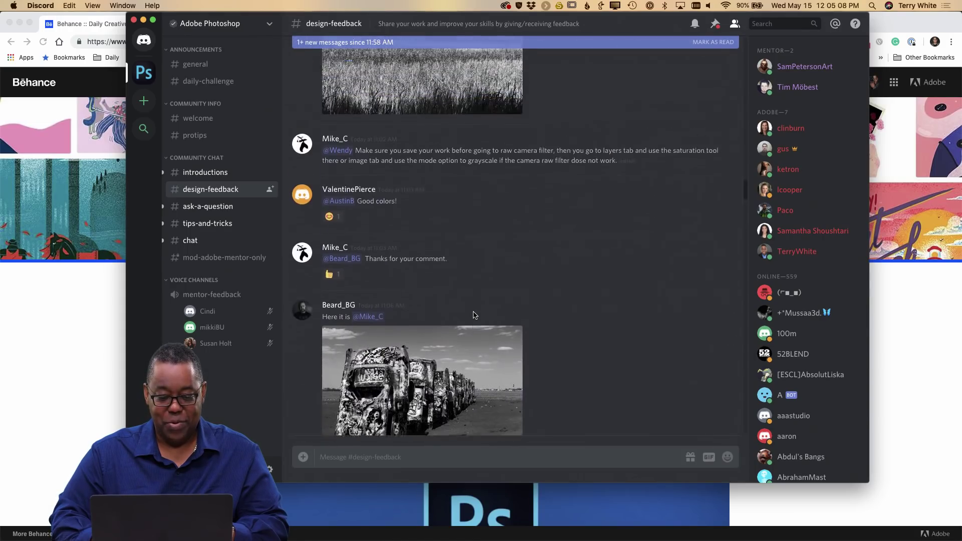
scroll(424, 272, "down", 1)
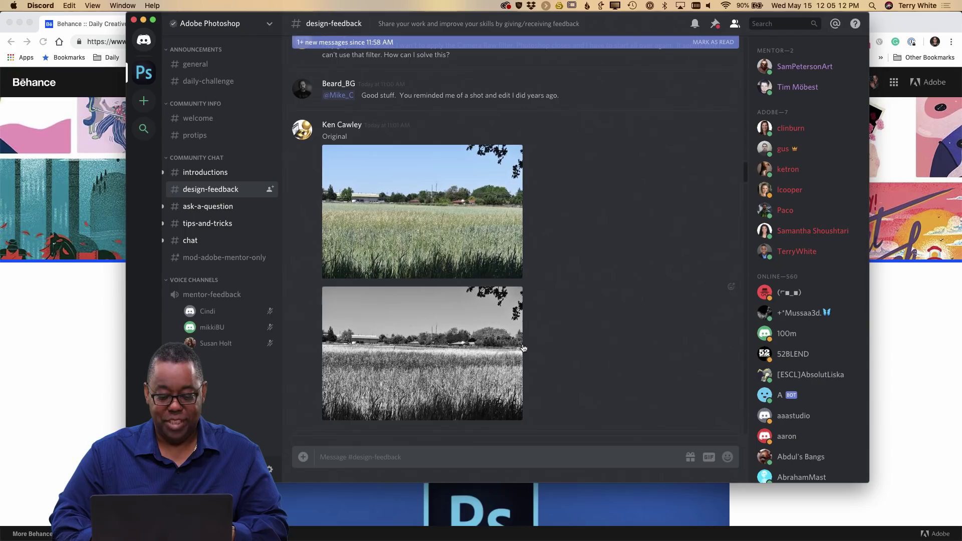
scroll(575, 328, "down", 2)
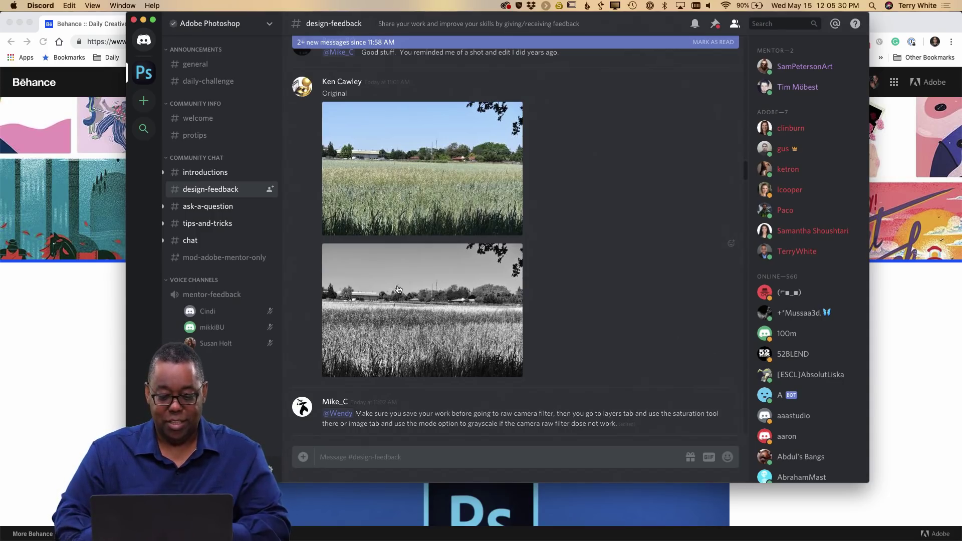
- Browse older design-feedback posts, comparing the Mobil station before-and-after photos and the black-and-white Eiffel Tower submissions
scroll(444, 279, "up", 6)
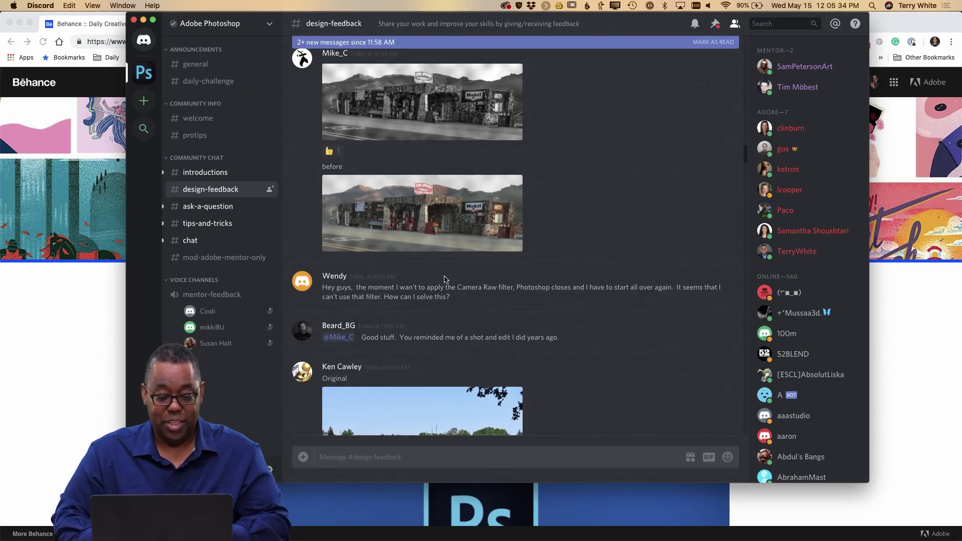
scroll(445, 280, "up", 4)
scroll(445, 280, "up", 15)
scroll(446, 281, "up", 8)
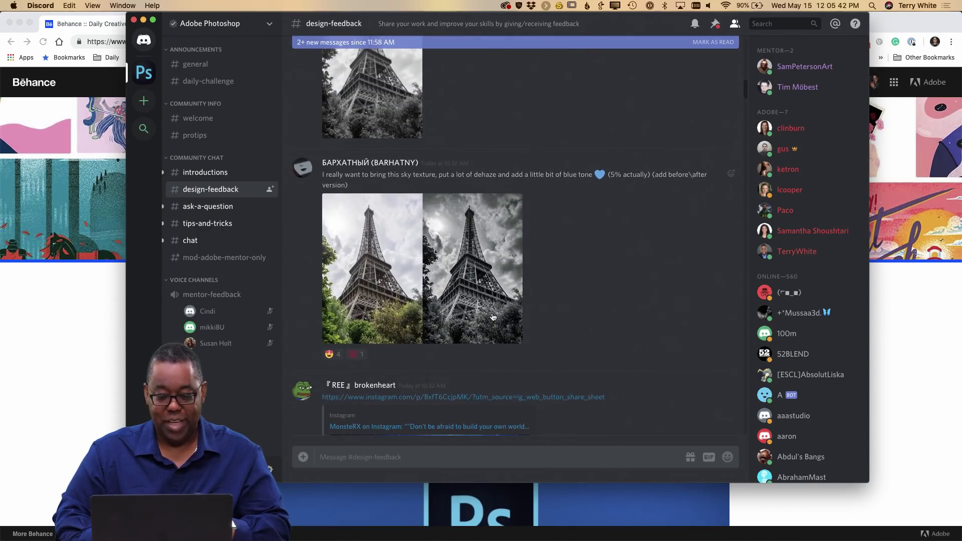
scroll(493, 316, "up", 15)
scroll(470, 308, "up", 15)
scroll(470, 307, "up", 15)
scroll(470, 308, "up", 15)
scroll(470, 308, "up", 8)
scroll(470, 308, "up", 10)
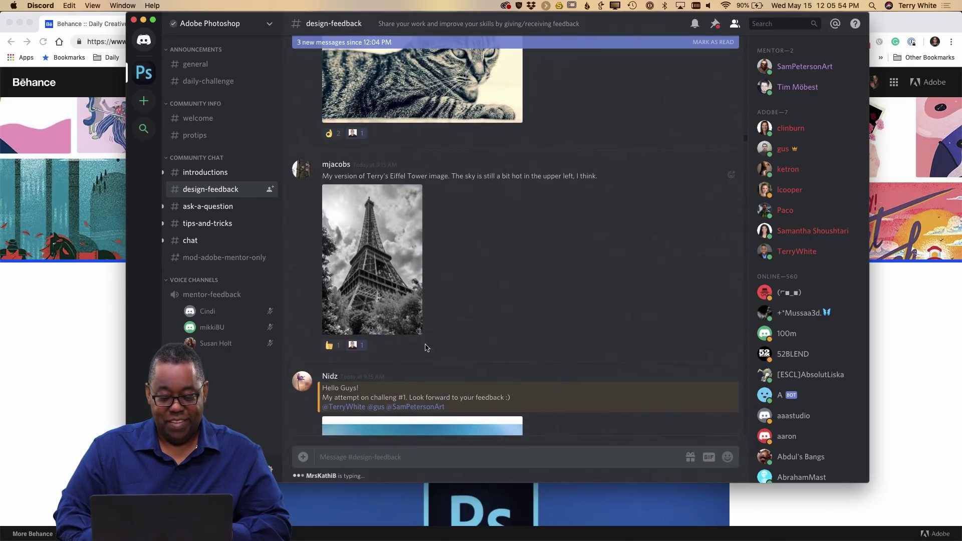
- Browse older design-feedback submissions, comparing the tabby cat edits, the Eiffel Tower conversions and the colored glass bottles' two versions
scroll(520, 271, "up", 6)
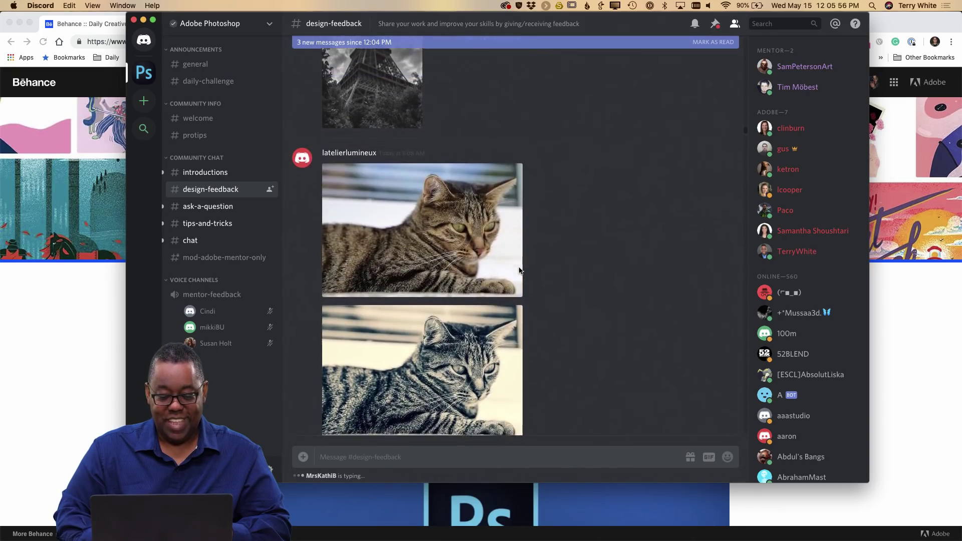
scroll(520, 271, "down", 1)
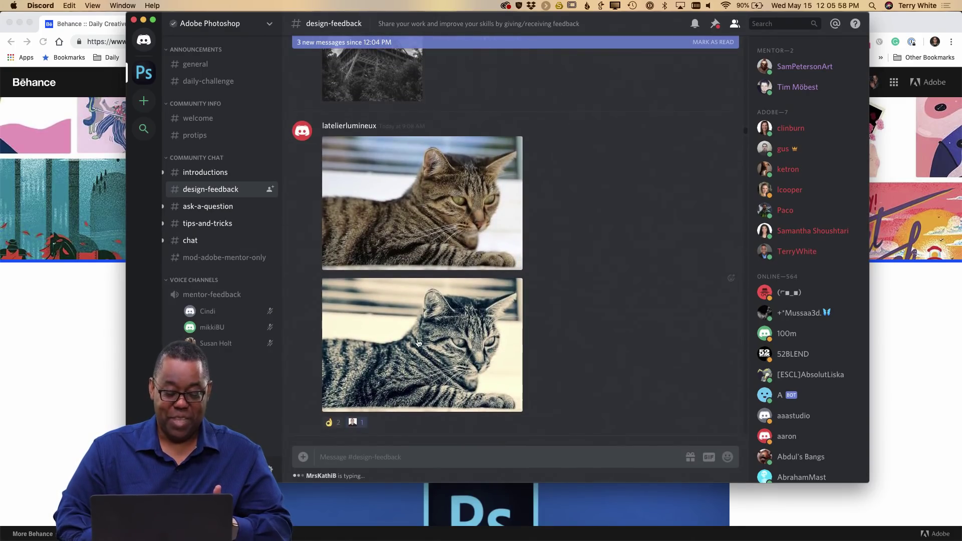
scroll(534, 313, "up", 8)
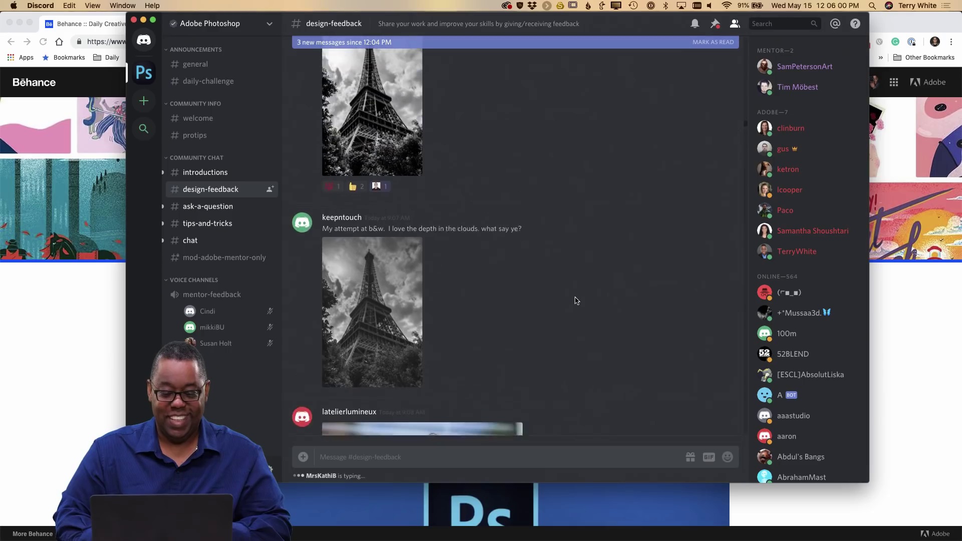
scroll(576, 301, "up", 10)
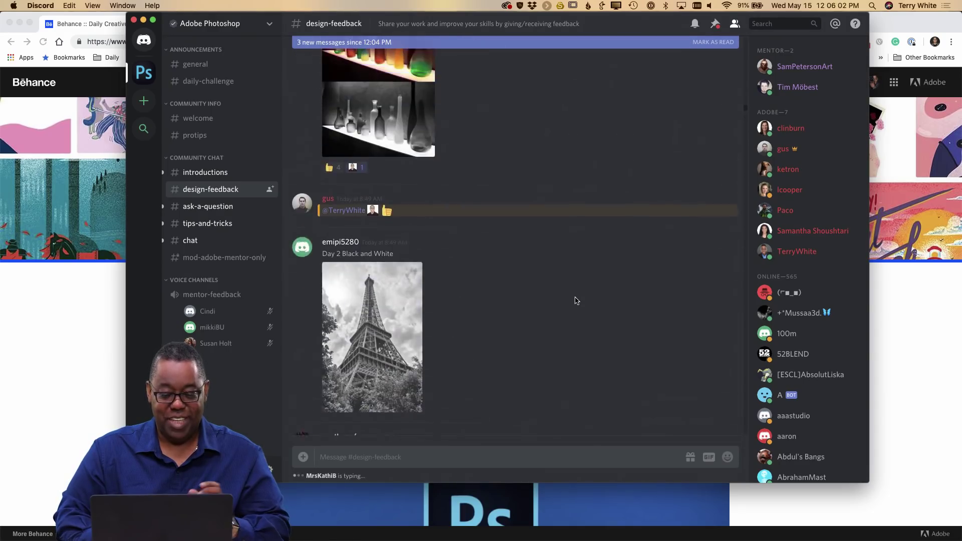
scroll(575, 301, "up", 3)
scroll(575, 301, "down", 3)
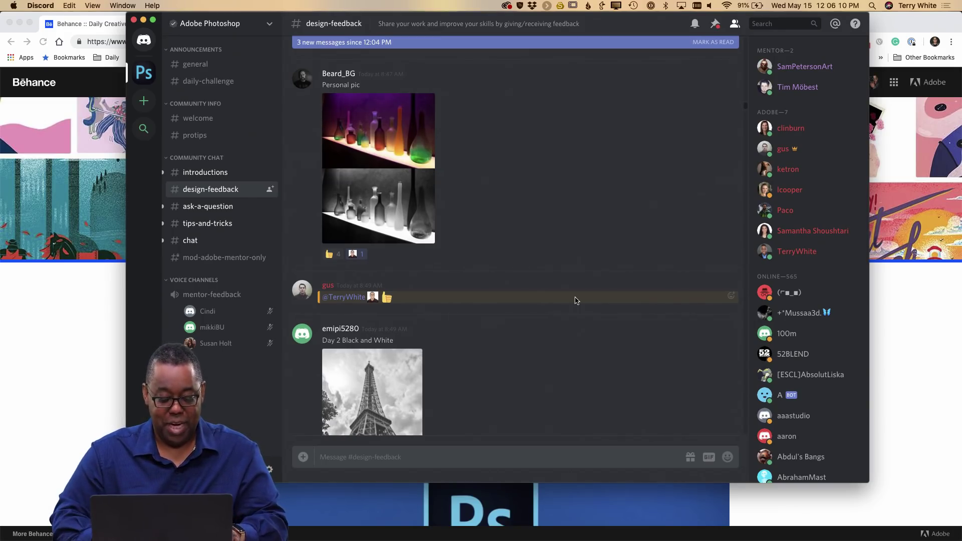
- Switch to Photoshop and open the Day02-BW Eiffel Tower photo from the Ps Daily Creative Challenge library, fitted to the window
key("super+Tab")
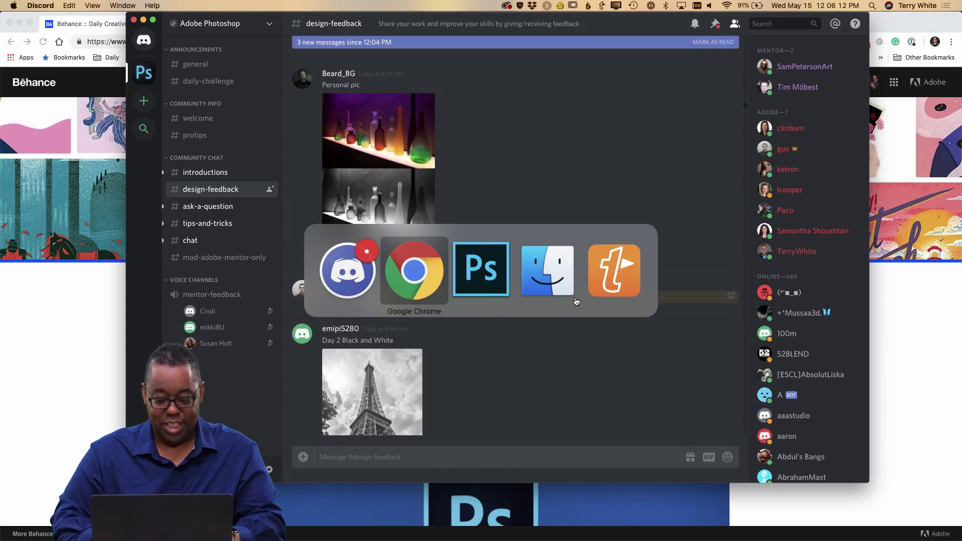
key("super+Tab")
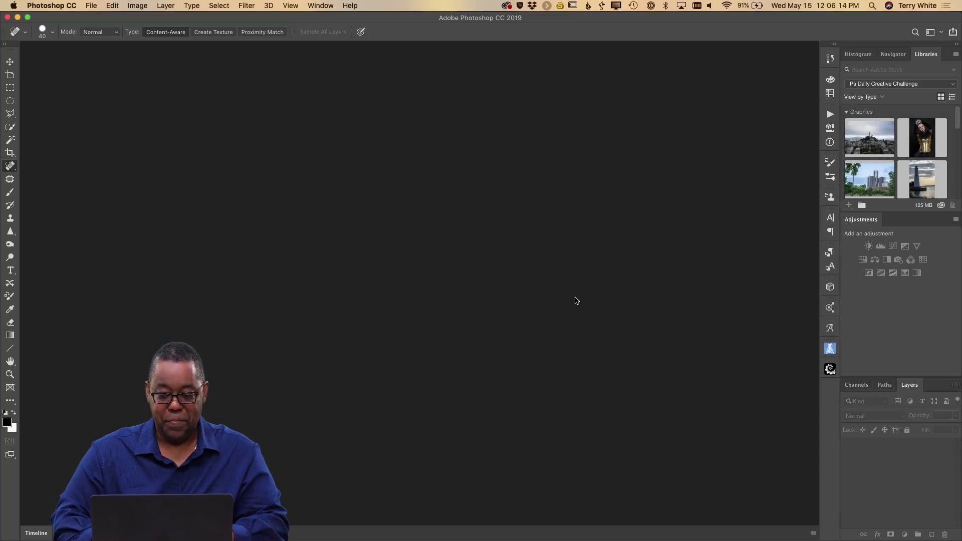
scroll(884, 140, "down", 5)
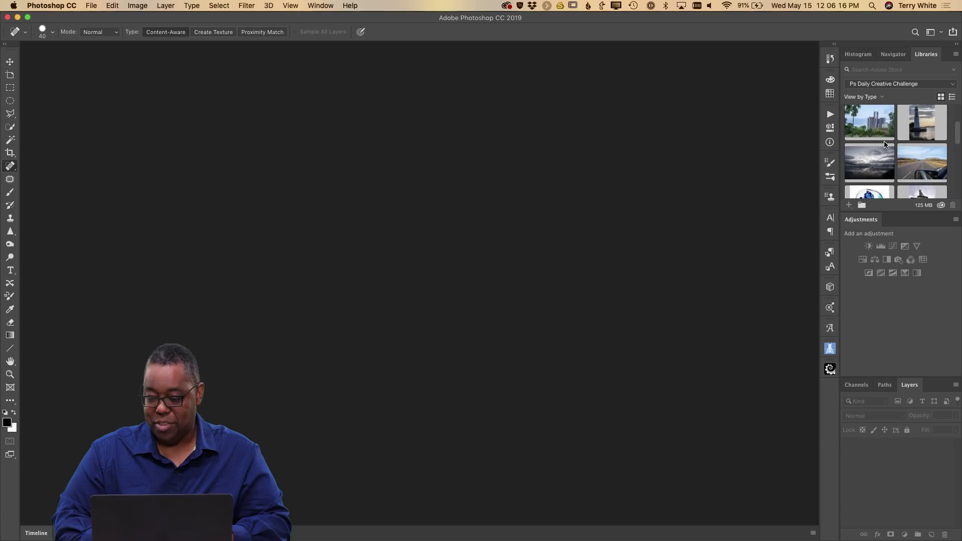
scroll(885, 144, "down", 6)
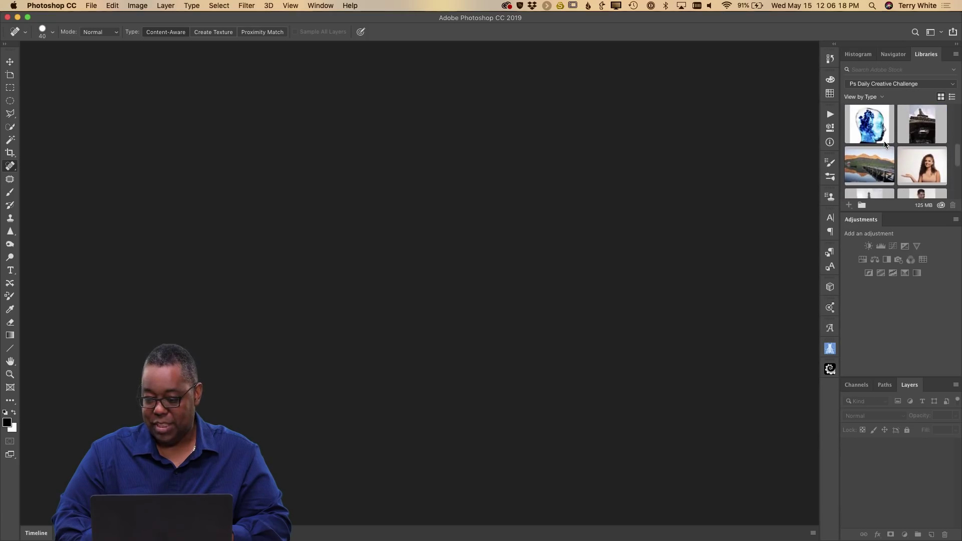
scroll(885, 144, "down", 8)
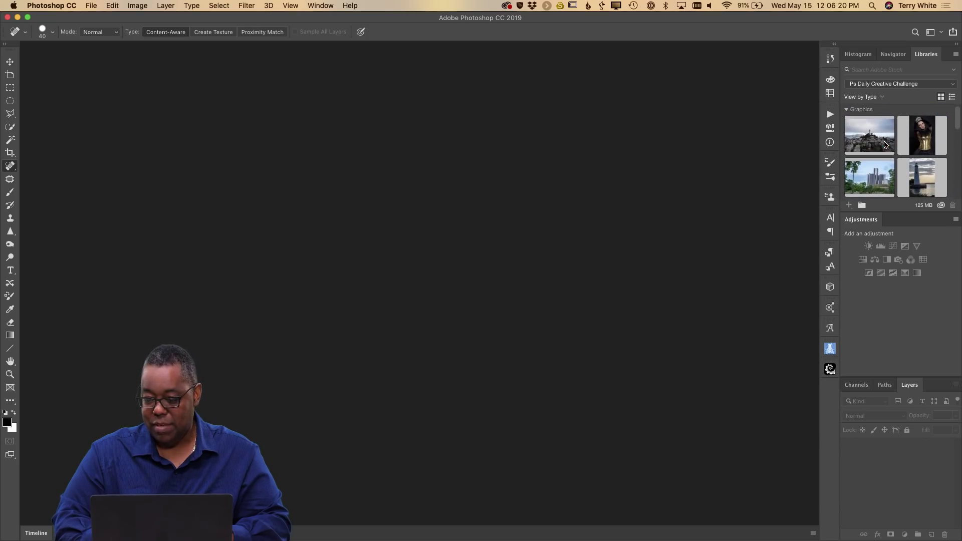
scroll(885, 144, "down", 8)
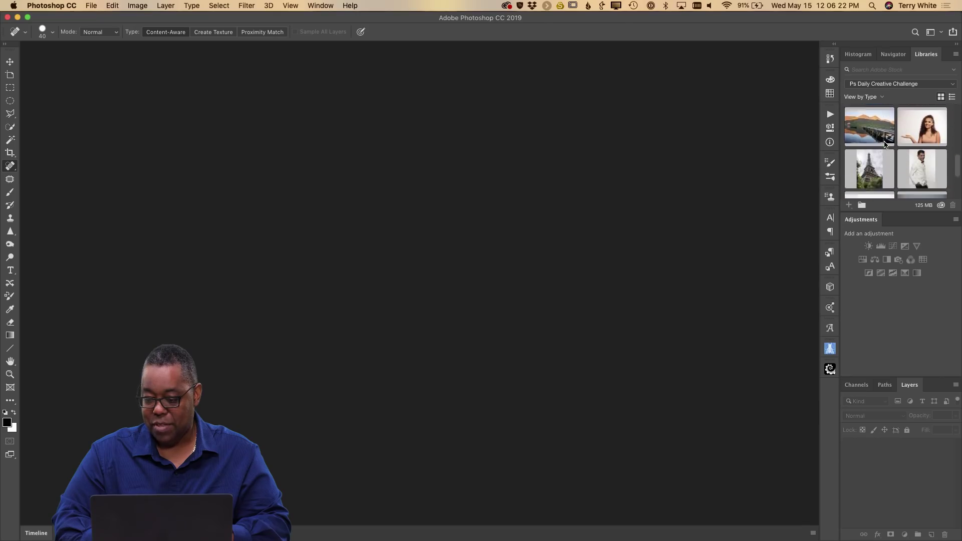
double_click(863, 147)
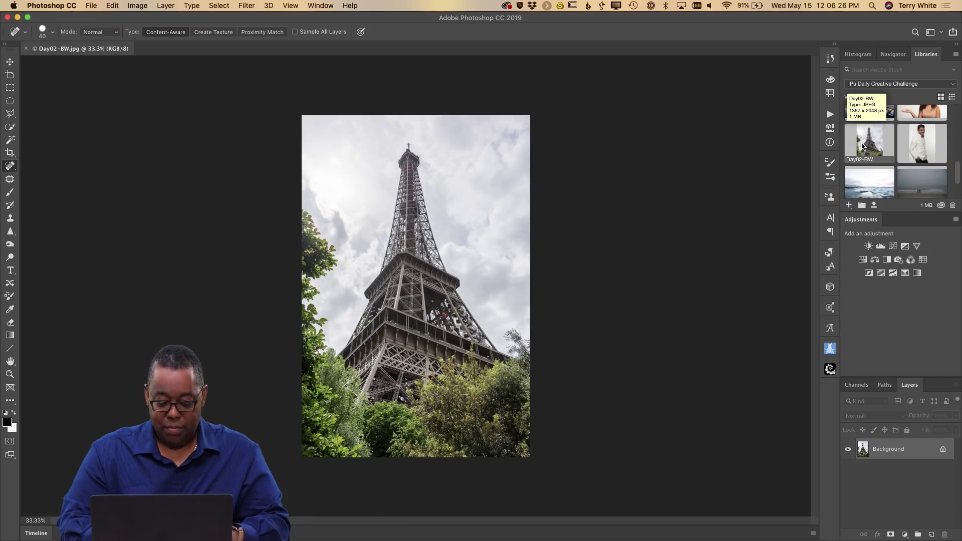
key("super+0")
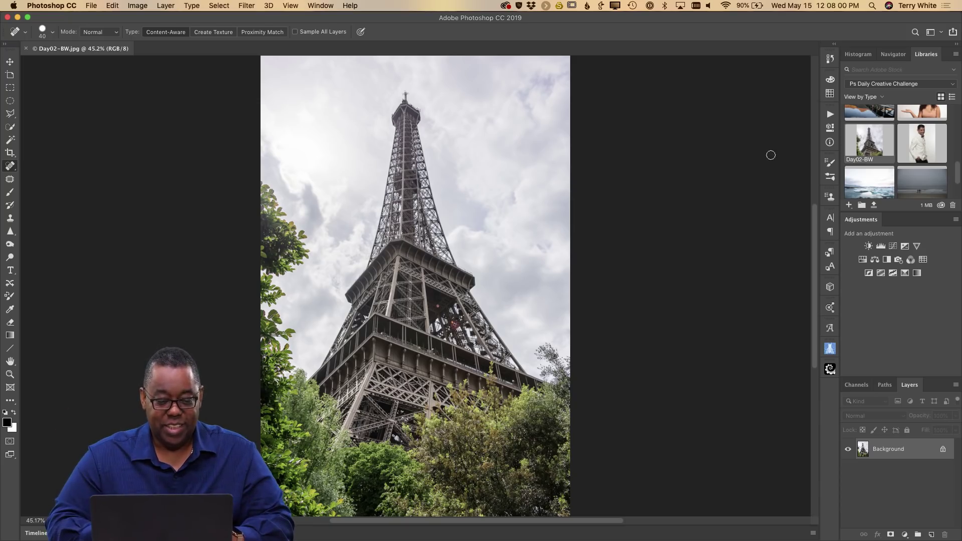
- Convert the Eiffel Tower photo to Grayscale mode, discarding its color information, and undo the conversion
left_click(10, 62)
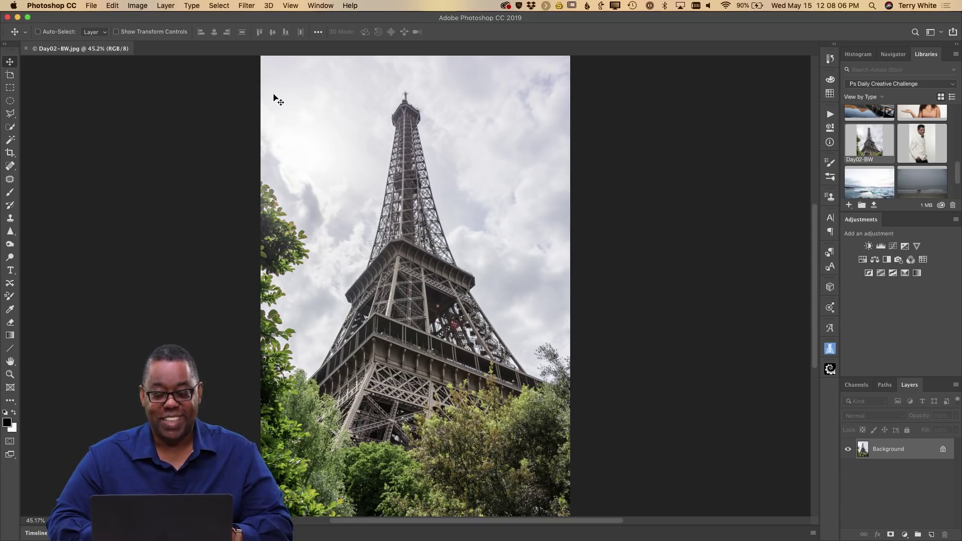
left_click(139, 6)
mouse_move(144, 19)
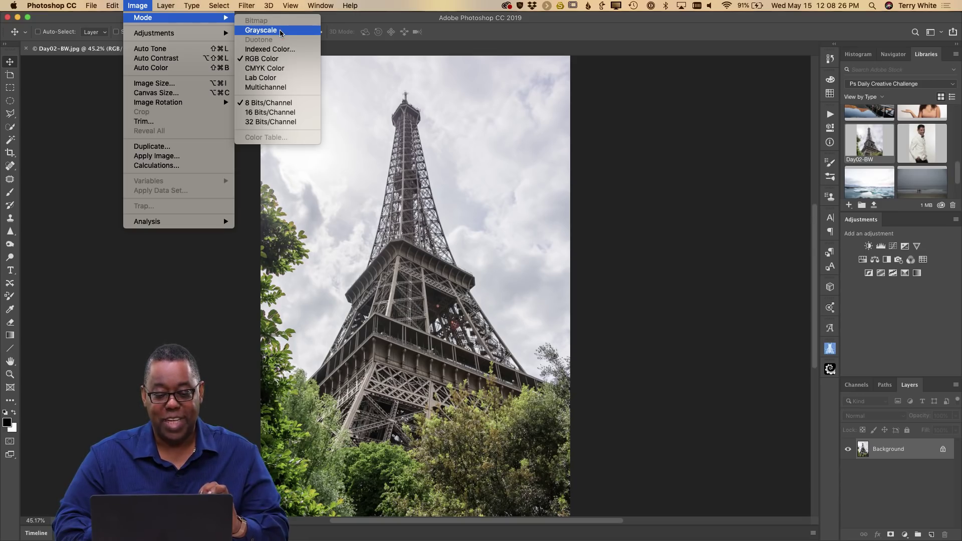
left_click(281, 34)
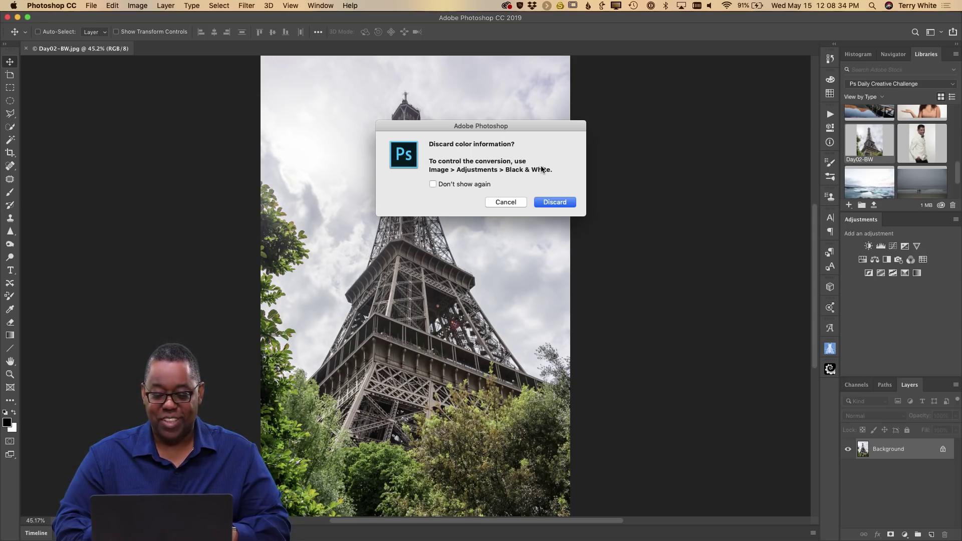
left_click(555, 202)
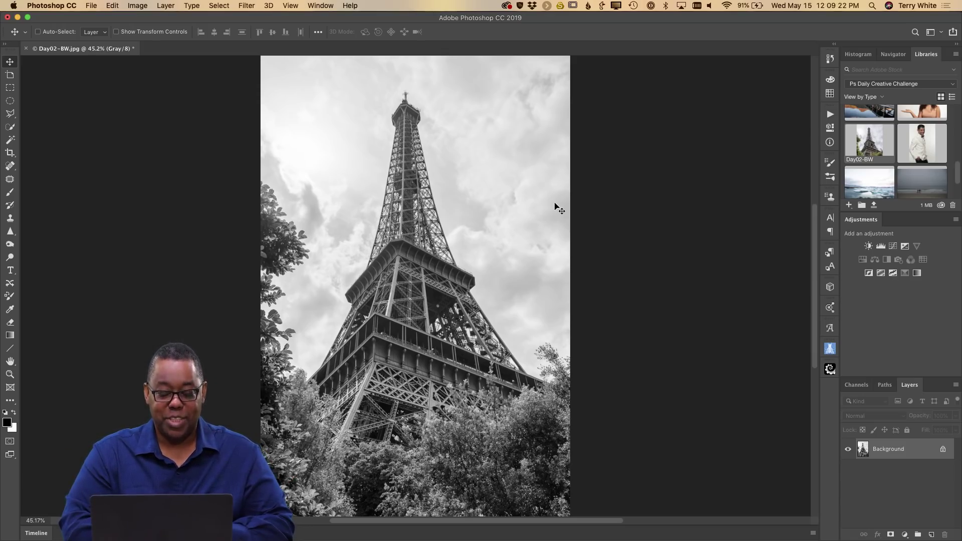
key("super+z")
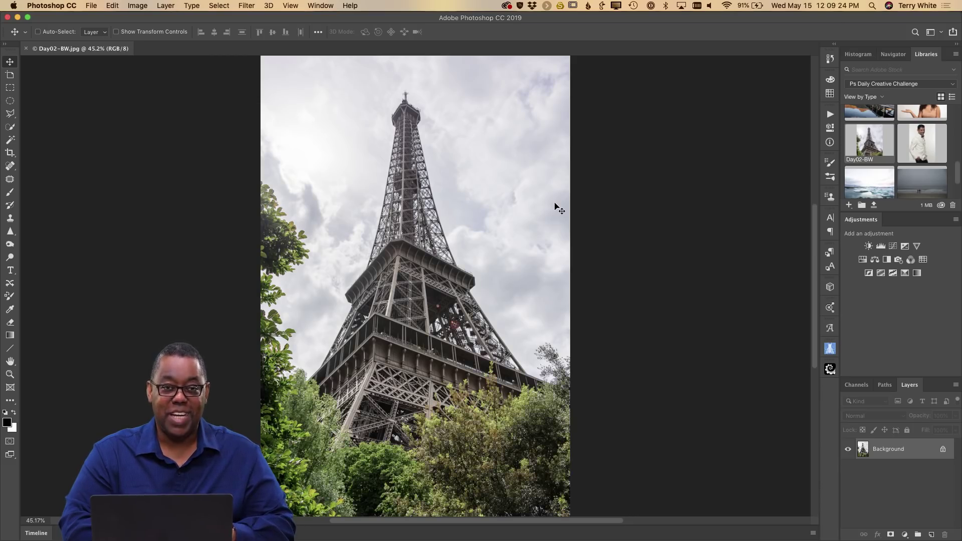
- Desaturate the Eiffel Tower photo in RGB mode and undo the desaturation
left_click(137, 5)
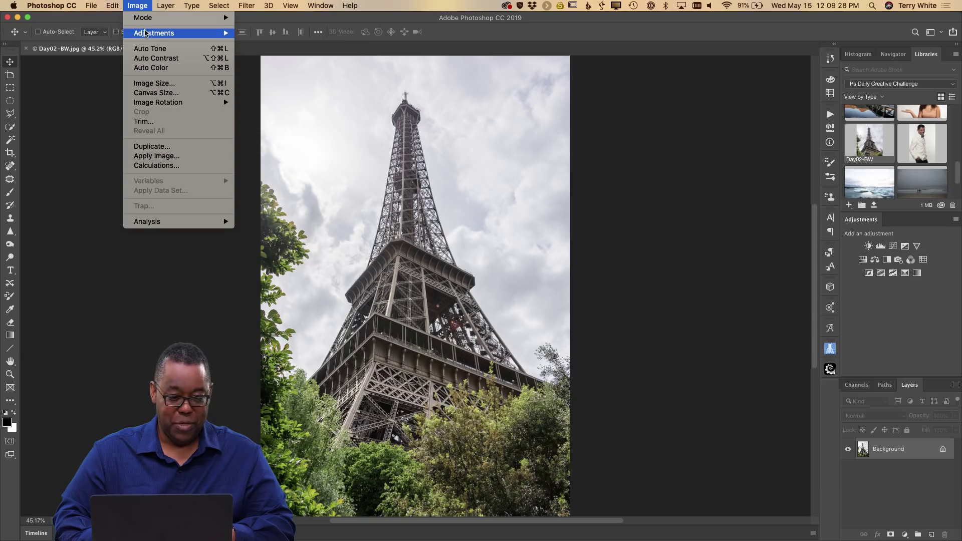
mouse_move(148, 33)
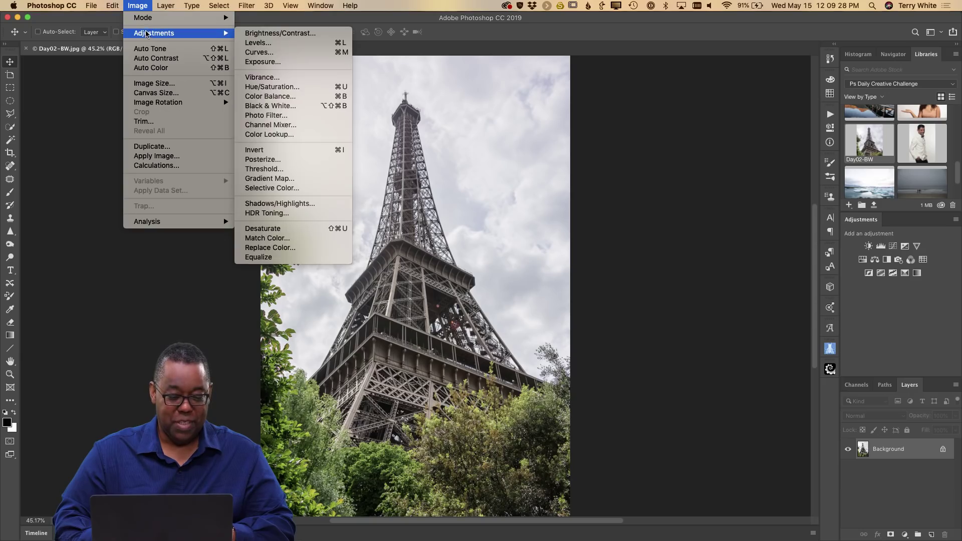
left_click(307, 230)
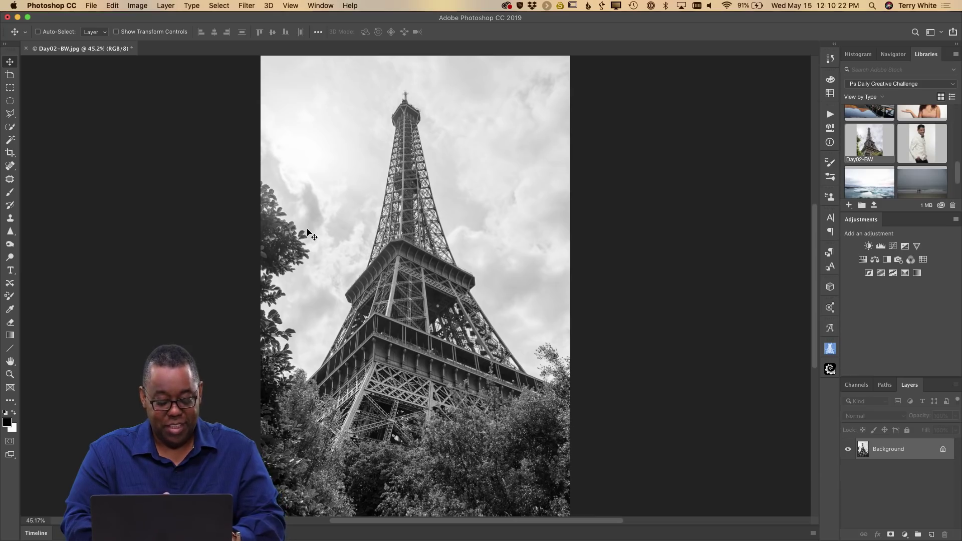
key("super+z")
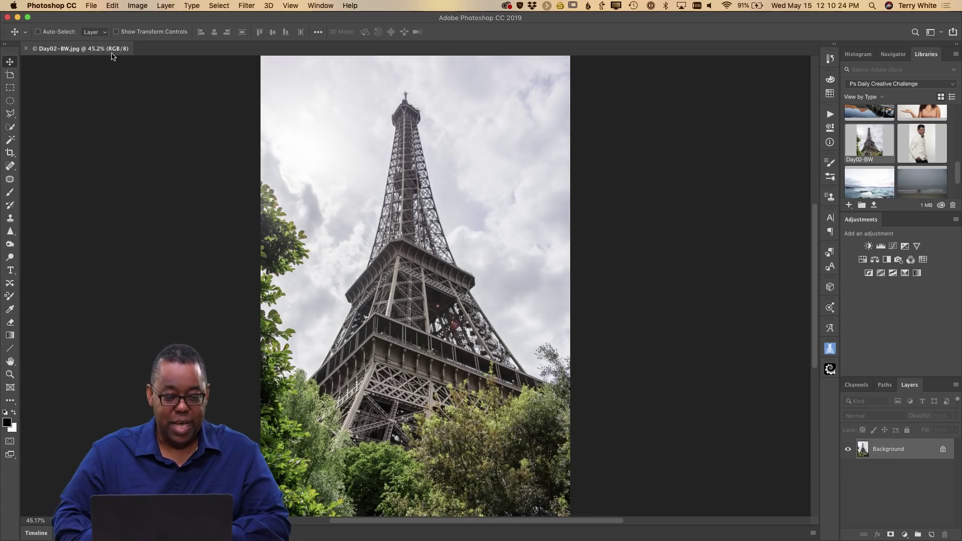
left_click(138, 5)
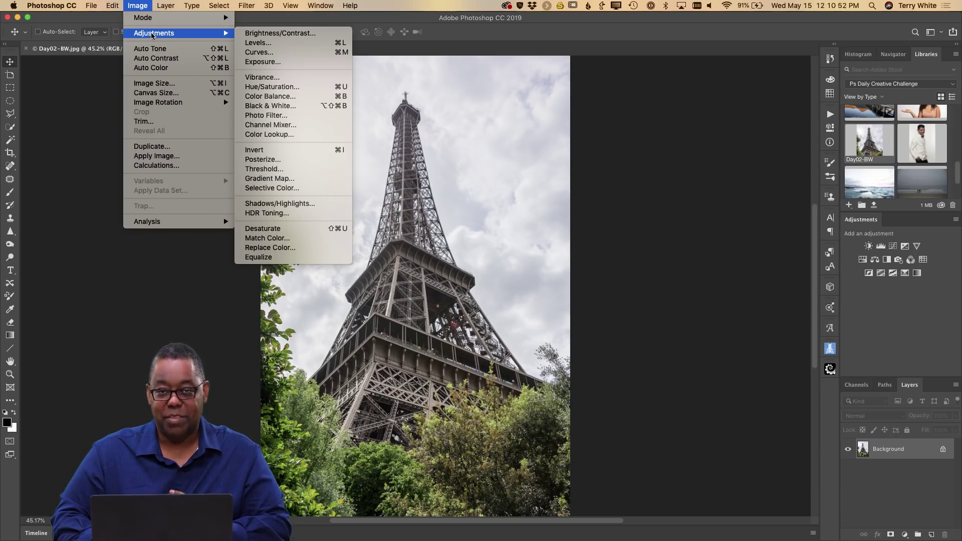
left_click(135, 4)
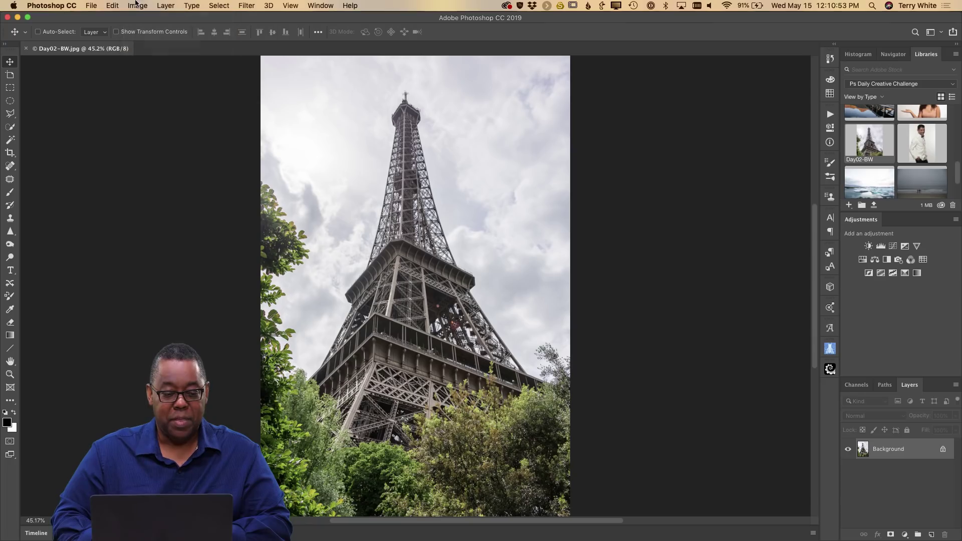
- Set the foreground color to dark red #913434, and reset the foreground and background colors to default black and white
left_click(7, 426)
left_click(748, 145)
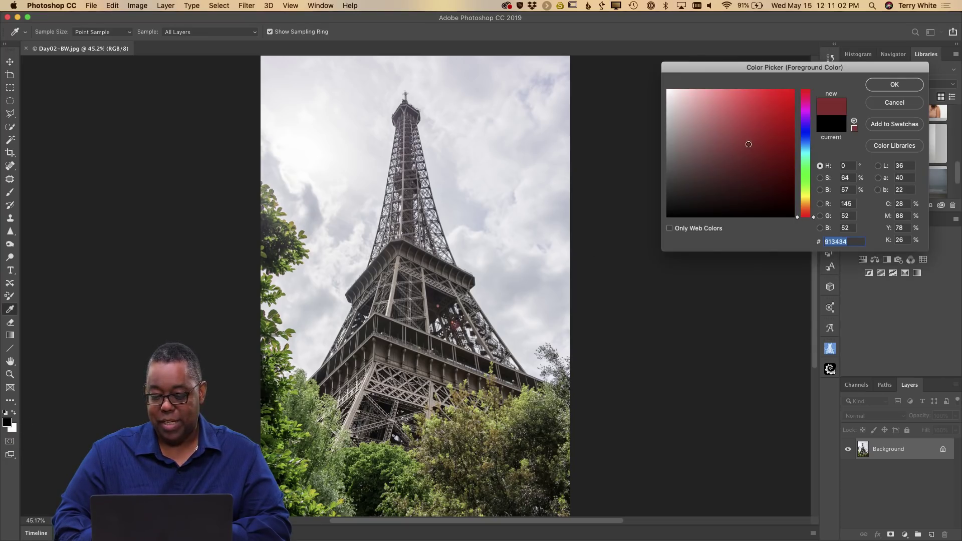
left_click(905, 84)
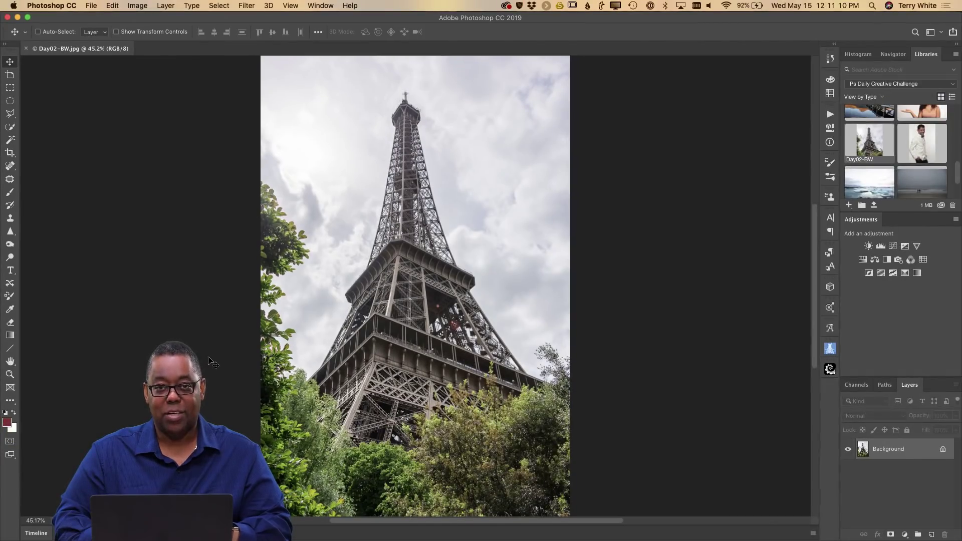
key("d")
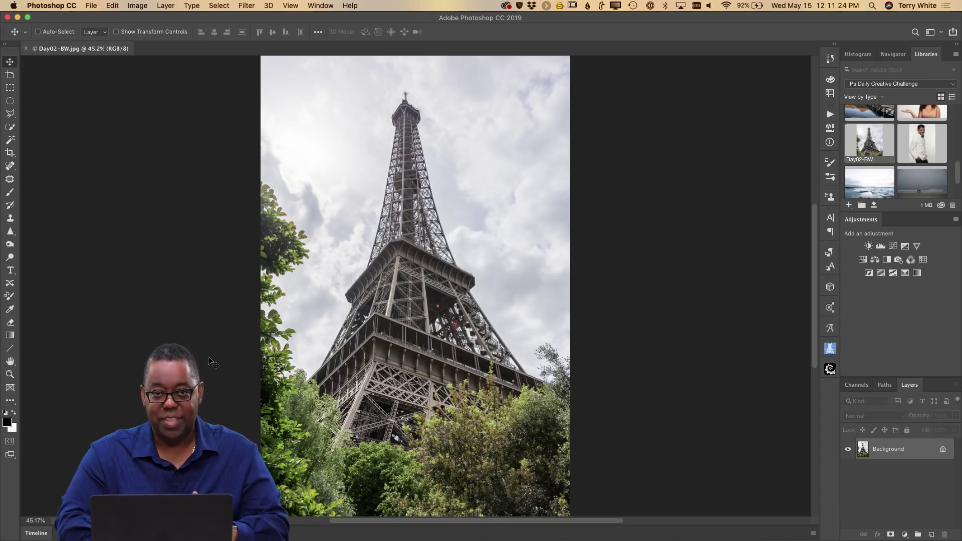
- Turn the photo black and white with a Gradient Map adjustment based on the black-to-white gradient
left_click(140, 5)
mouse_move(166, 35)
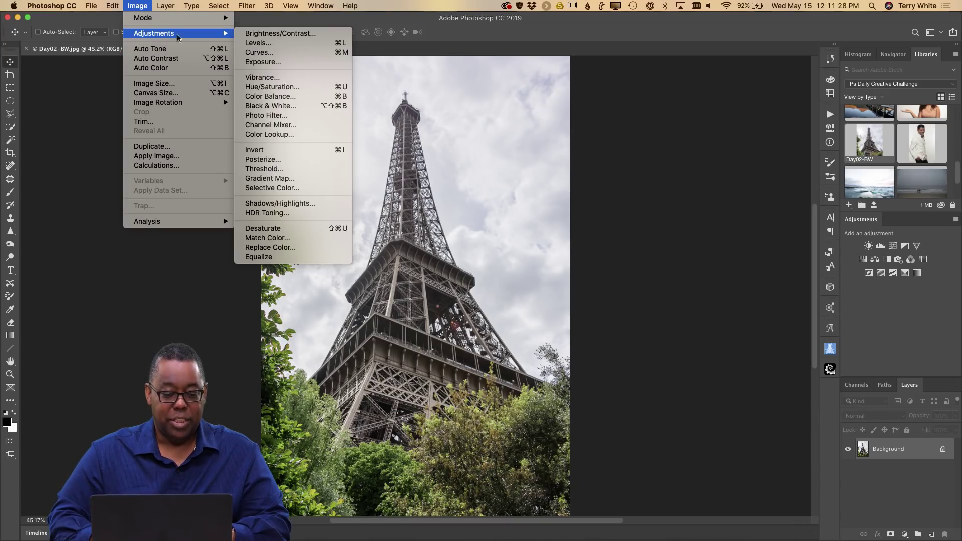
left_click(318, 179)
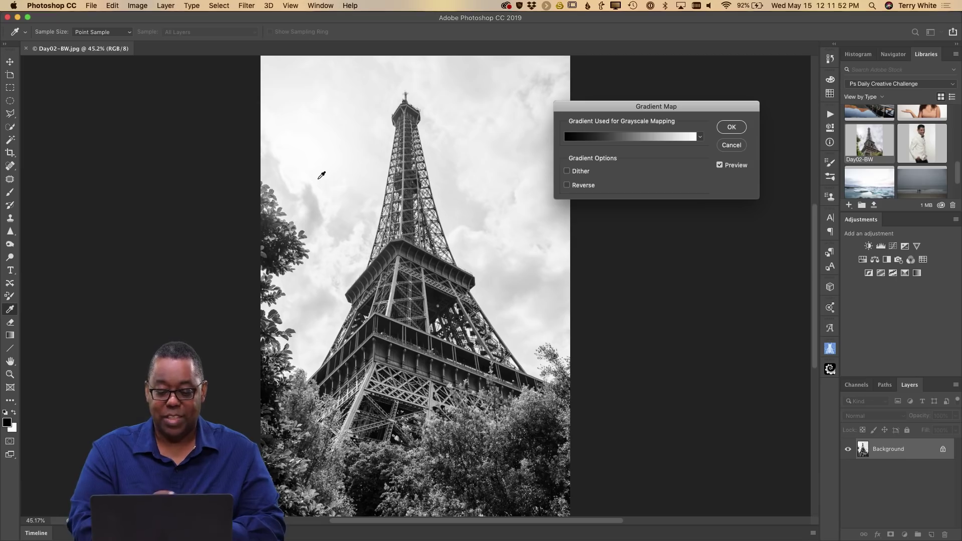
- Edit the map's gradient: move the black stop to 1%, keep white at 100%, and add another black stop at 23%
left_click(632, 140)
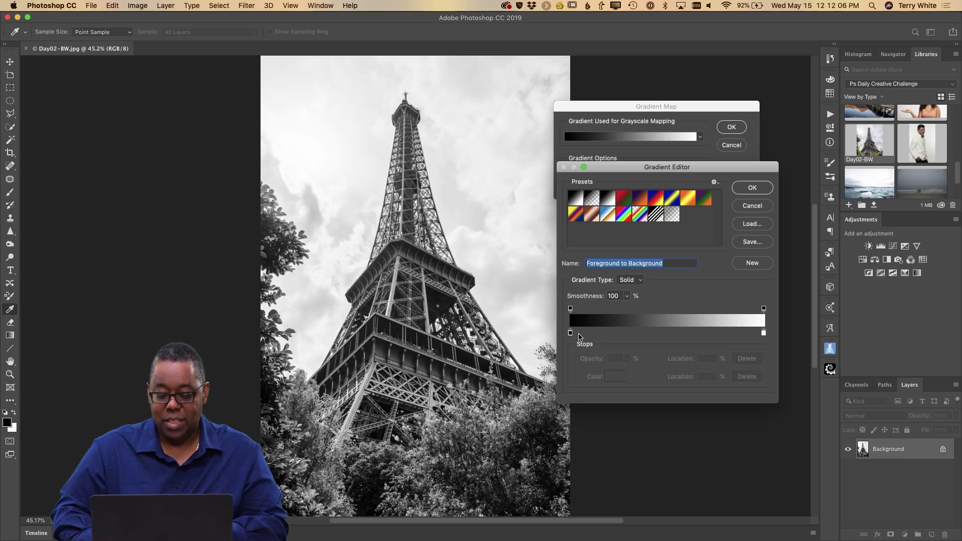
mouse_move(571, 334)
left_mouse_down()
mouse_move(601, 335)
mouse_move(572, 335)
left_mouse_up()
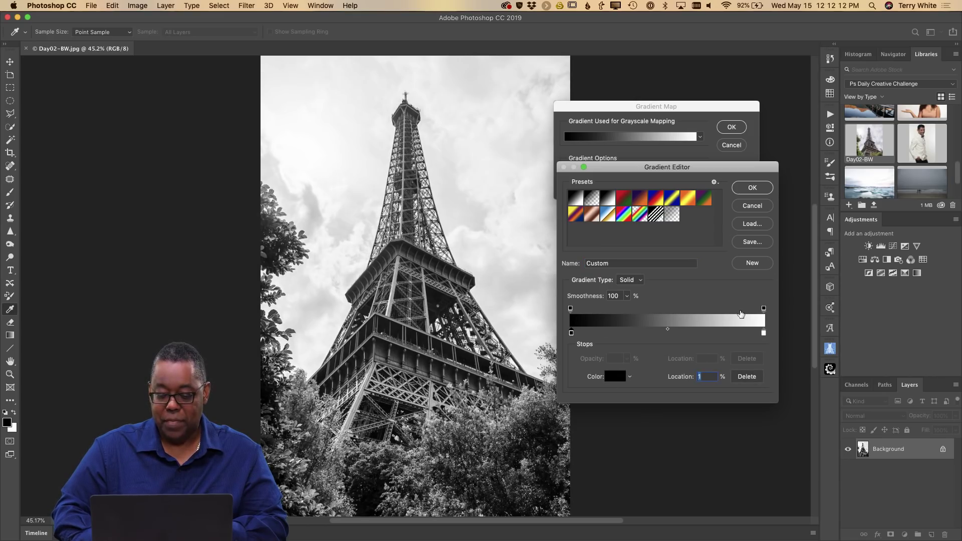
mouse_move(764, 337)
left_mouse_down()
mouse_move(713, 338)
mouse_move(774, 335)
left_mouse_up()
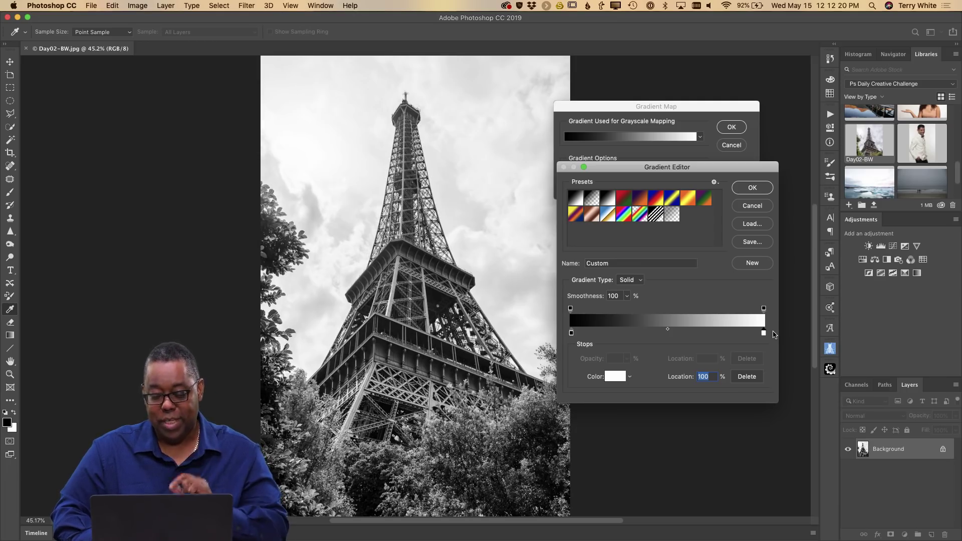
left_click(572, 335)
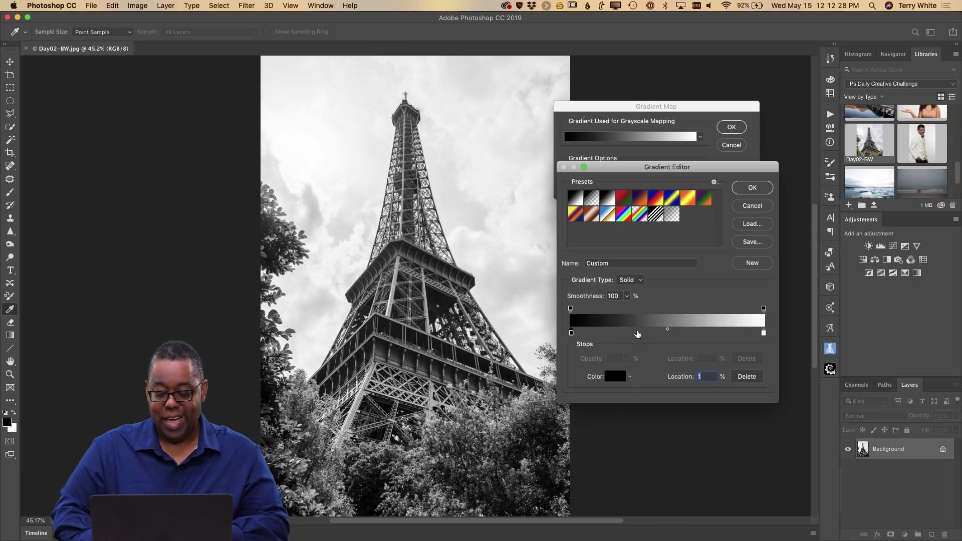
left_click(641, 333)
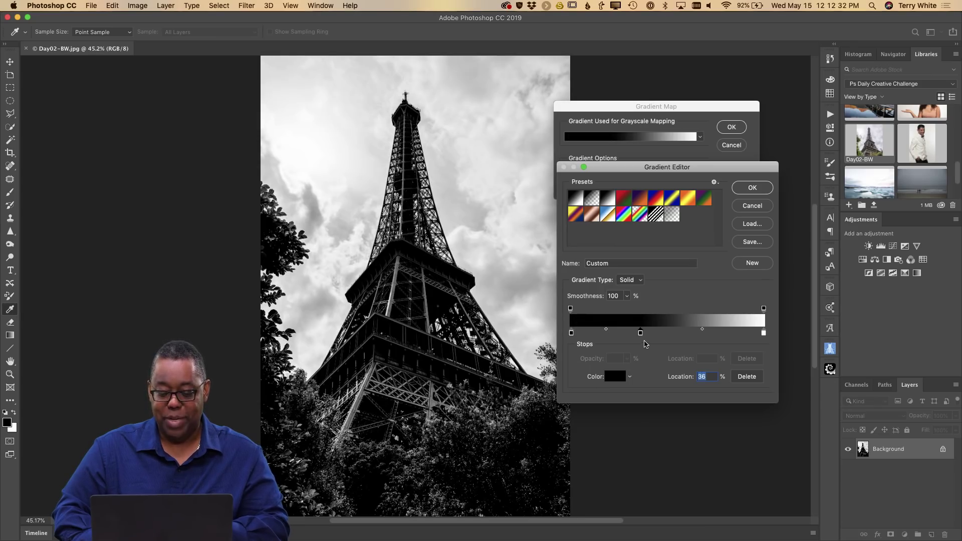
left_click_drag(641, 334, 614, 334)
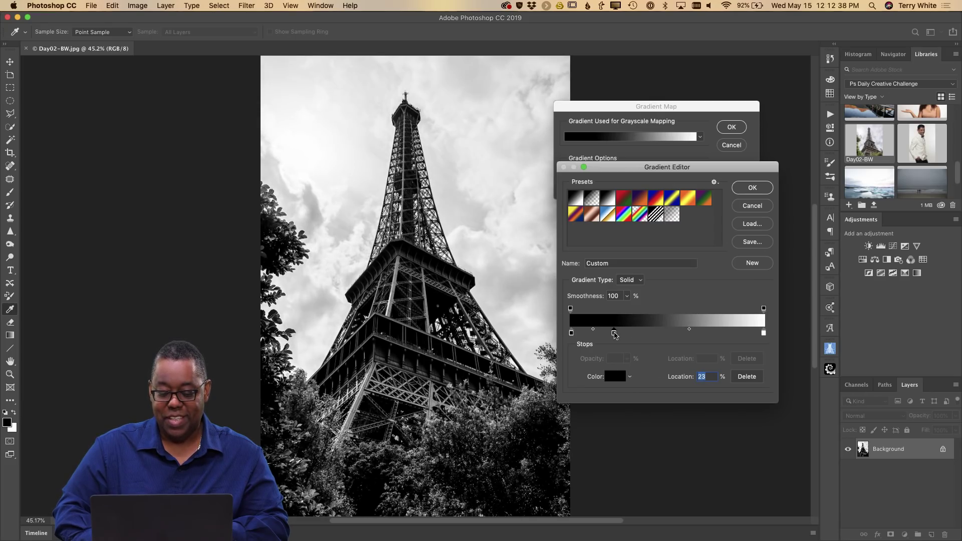
- Try shifting the gradient's midpoint and moving its second black stop to 17%, and discard both the gradient edits and the Gradient Map
left_click_drag(690, 330, 668, 334)
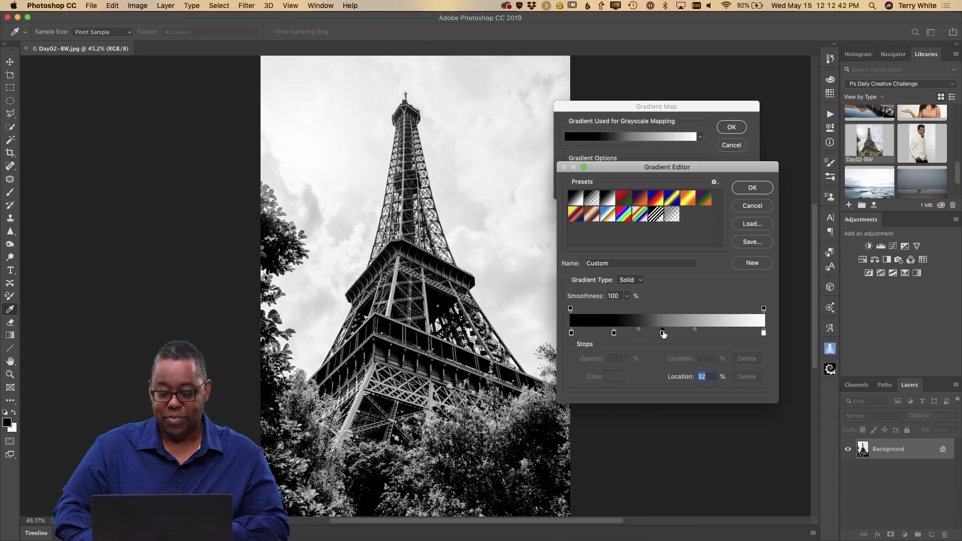
left_click(676, 334)
mouse_move(678, 334)
left_mouse_down()
mouse_move(681, 348)
mouse_move(667, 333)
left_mouse_up()
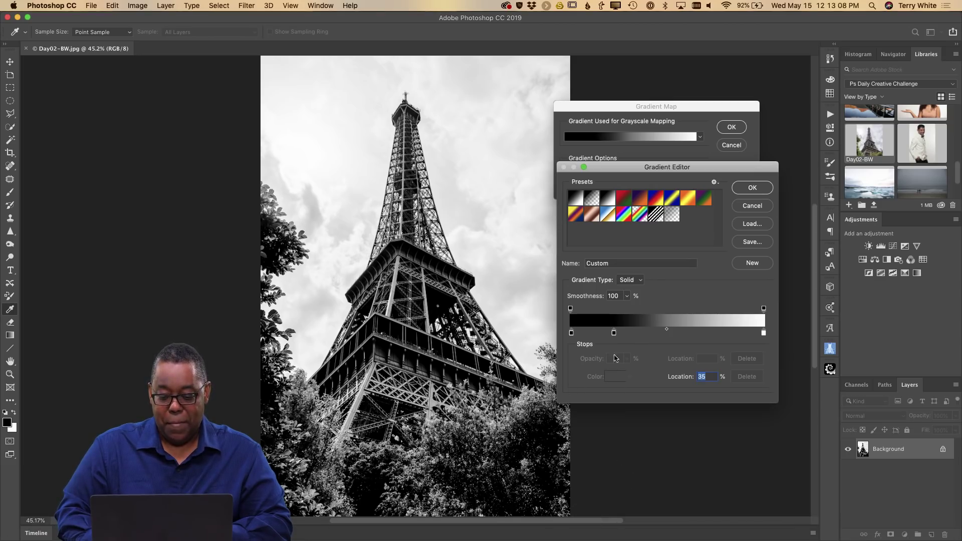
left_click_drag(615, 334, 604, 336)
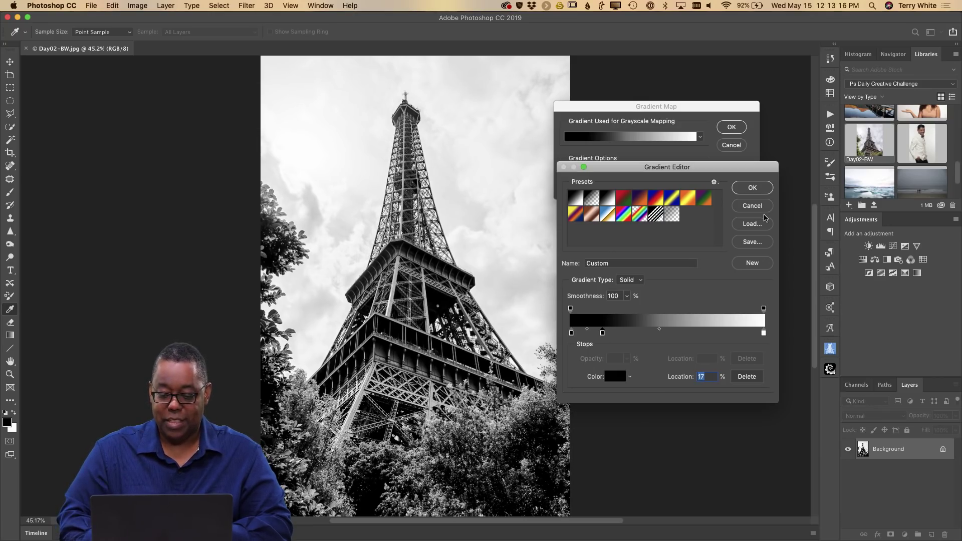
left_click(752, 206)
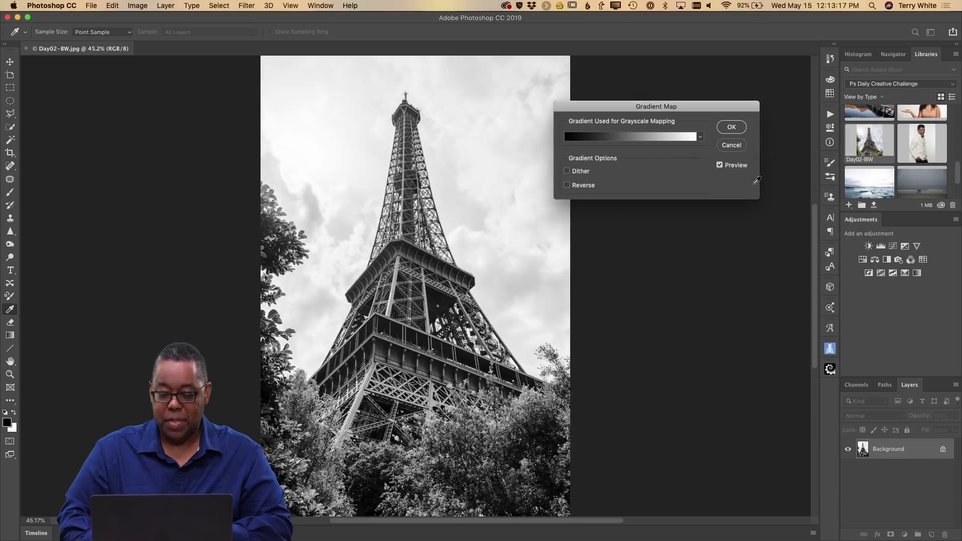
left_click(740, 146)
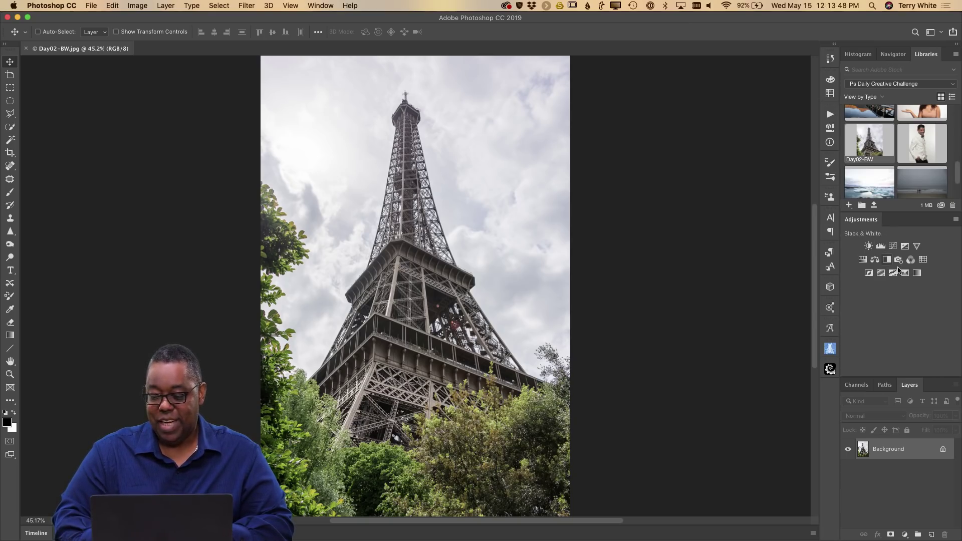
- Switch to the Photography workspace and bring up its adjustment options
left_click(932, 33)
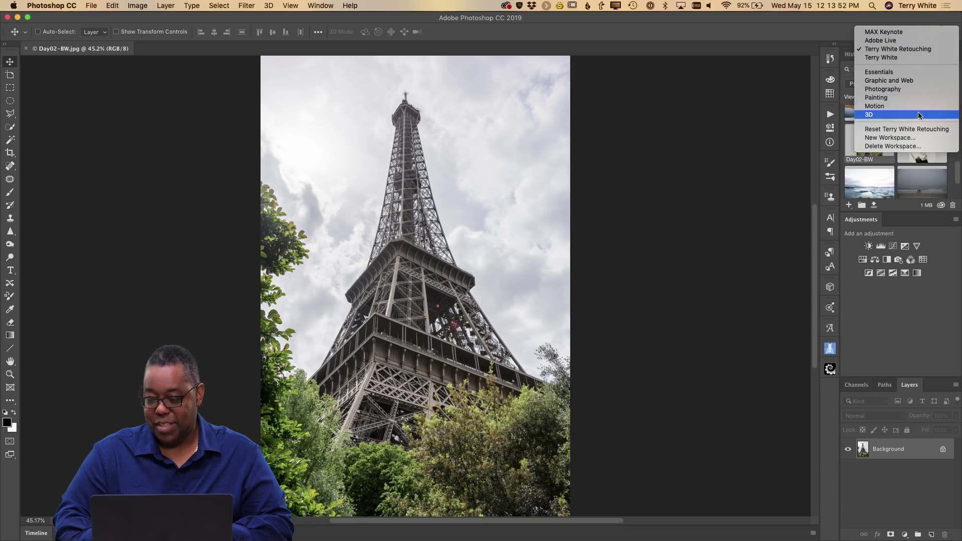
left_click(920, 89)
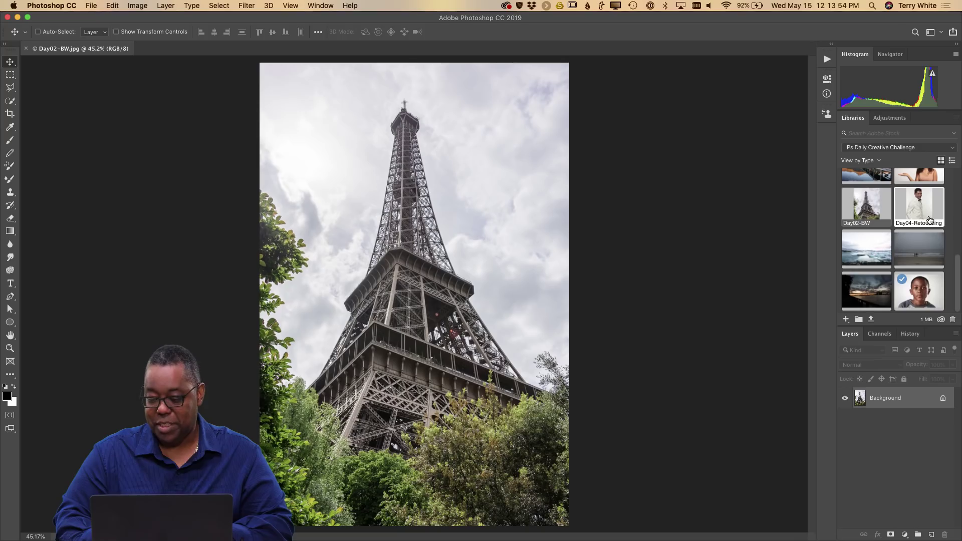
left_click(900, 120)
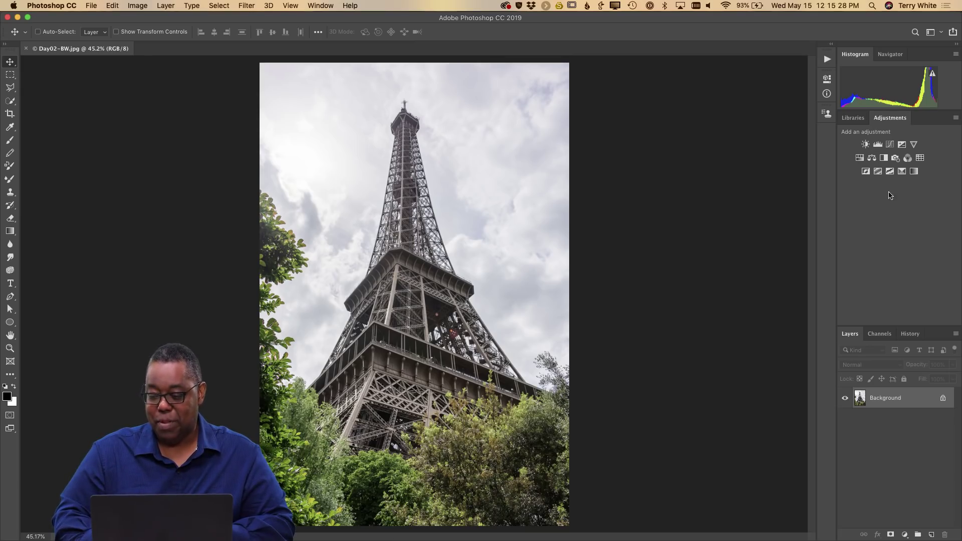
- Add a Black & White adjustment layer above the photo and set both Greens and Blues to 50
left_click(884, 158)
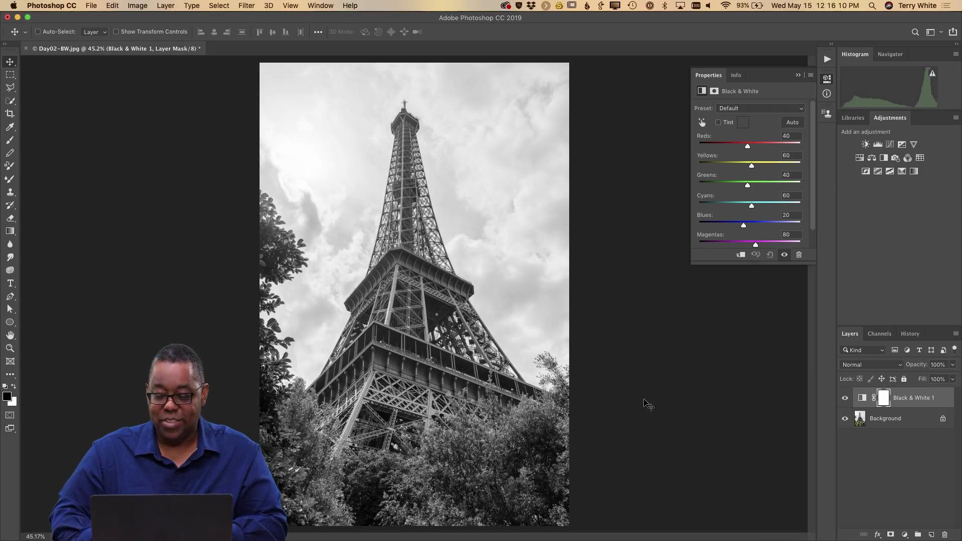
mouse_move(749, 187)
left_mouse_down()
mouse_move(760, 186)
mouse_move(713, 186)
mouse_move(798, 186)
mouse_move(708, 189)
mouse_move(814, 200)
mouse_move(751, 197)
left_mouse_up()
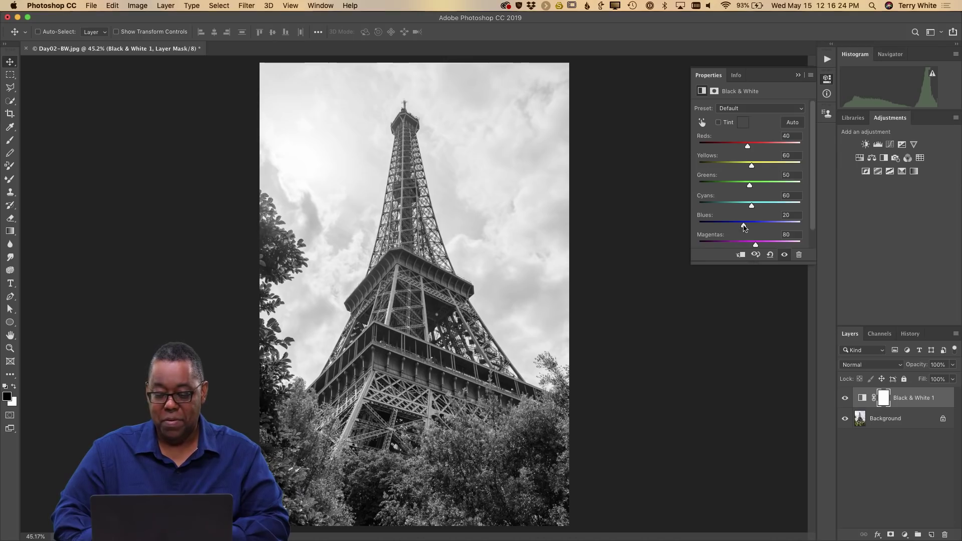
mouse_move(745, 227)
left_mouse_down()
mouse_move(720, 227)
mouse_move(799, 234)
mouse_move(702, 239)
mouse_move(749, 239)
left_mouse_up()
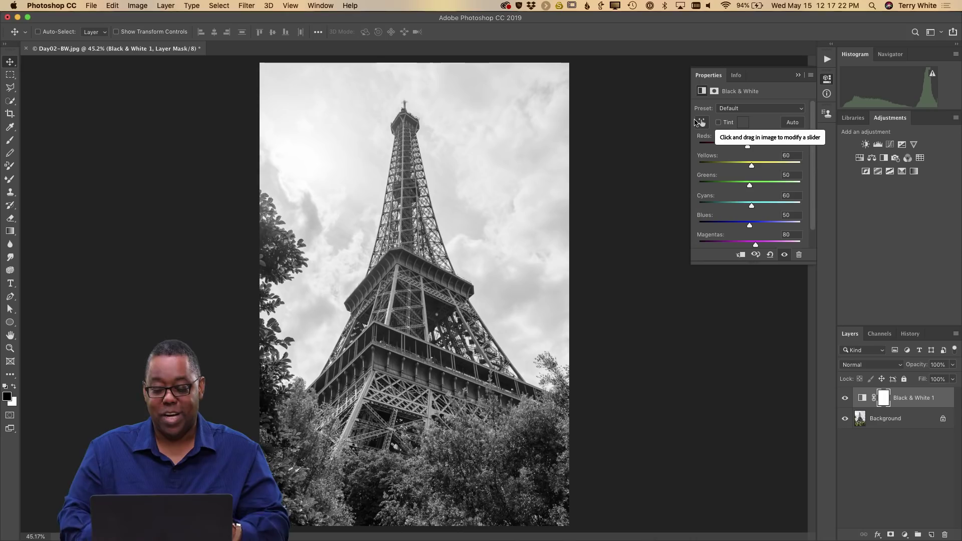
- Using on-image adjustment, set Yellows to 87 from the trees, Blues to -159 from the sky and Reds to -16 from the tower, and compare with the original
left_click(704, 125)
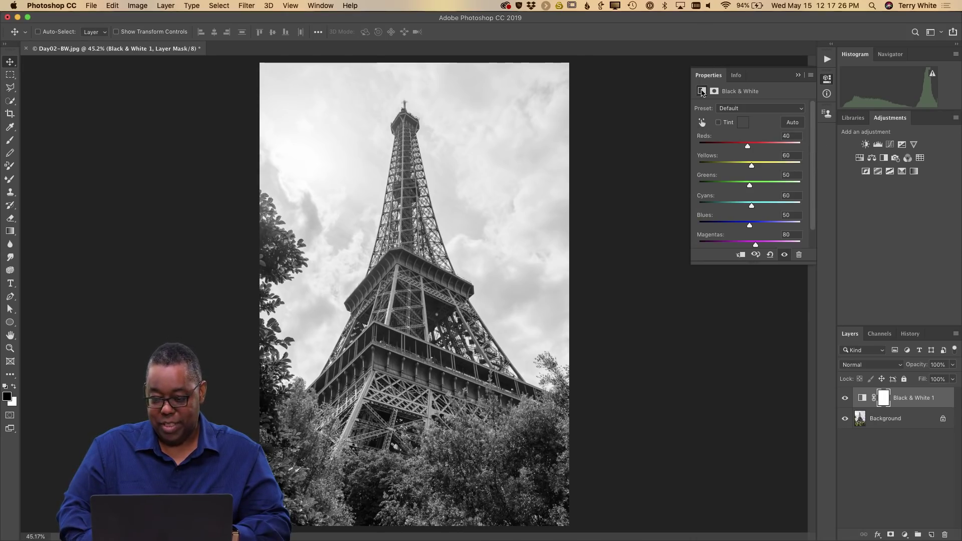
left_click(702, 123)
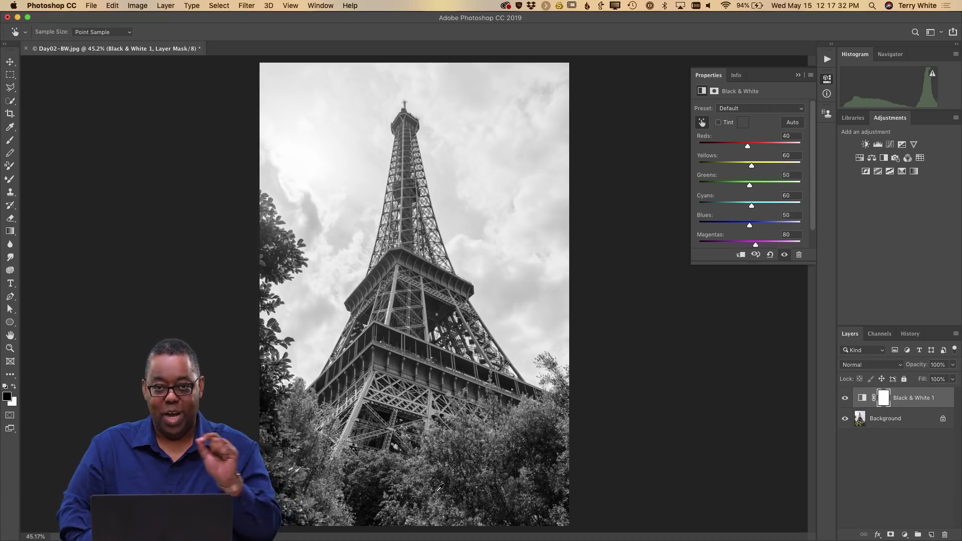
mouse_move(436, 490)
left_mouse_down()
mouse_move(381, 492)
mouse_move(475, 490)
mouse_move(422, 487)
mouse_move(462, 489)
mouse_move(439, 489)
left_mouse_up()
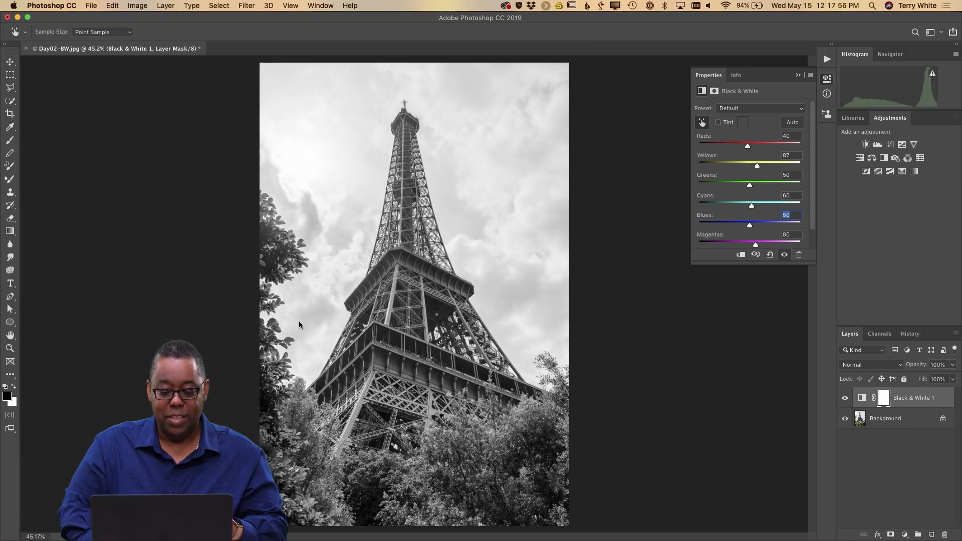
left_click_drag(347, 326, 190, 334)
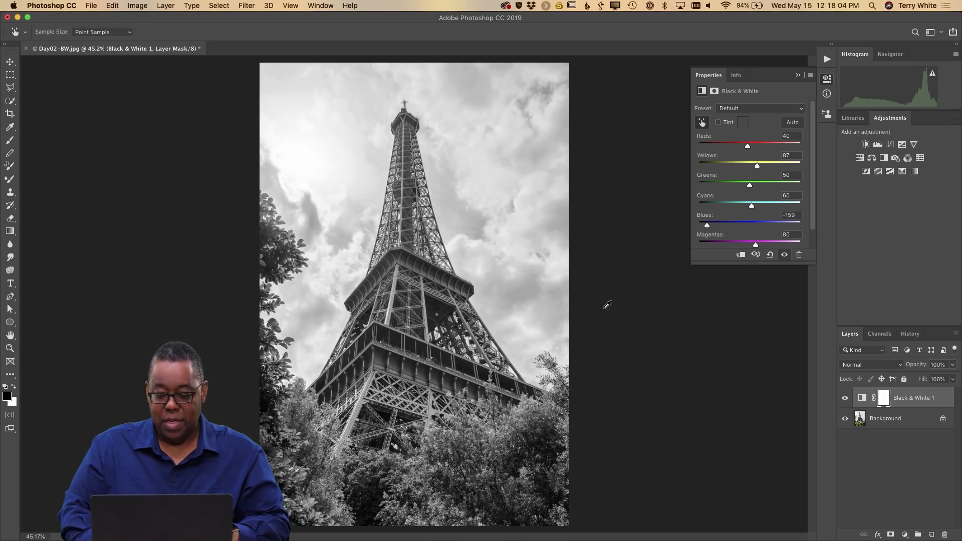
left_click_drag(420, 261, 392, 289)
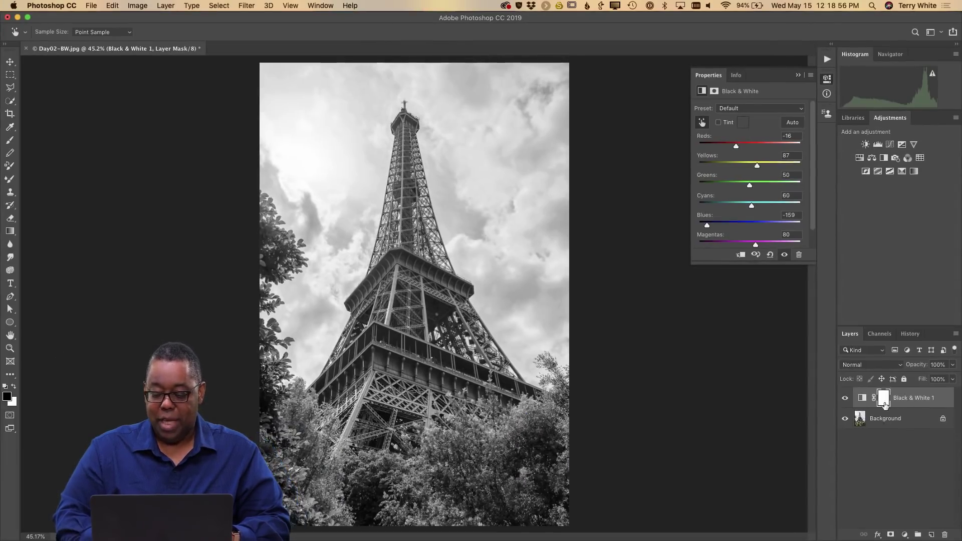
left_click(847, 399)
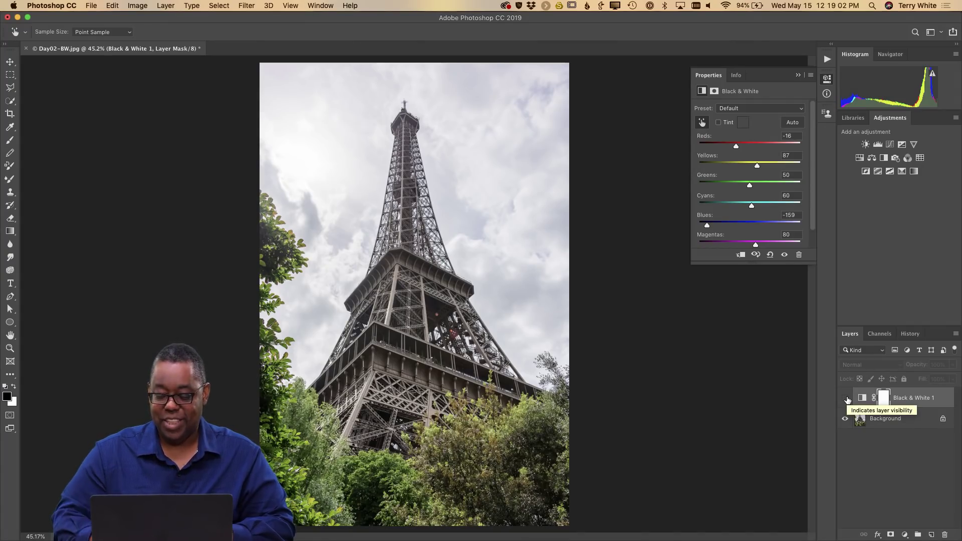
left_click(846, 399)
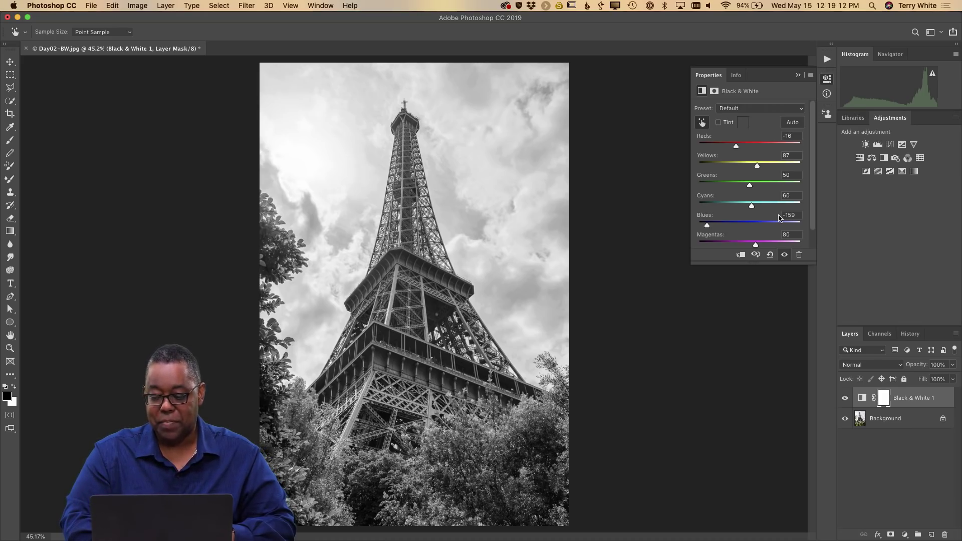
- Paint black on the Black & White layer's mask over the trees with the 250 px brush to bring back their color
left_click(882, 399)
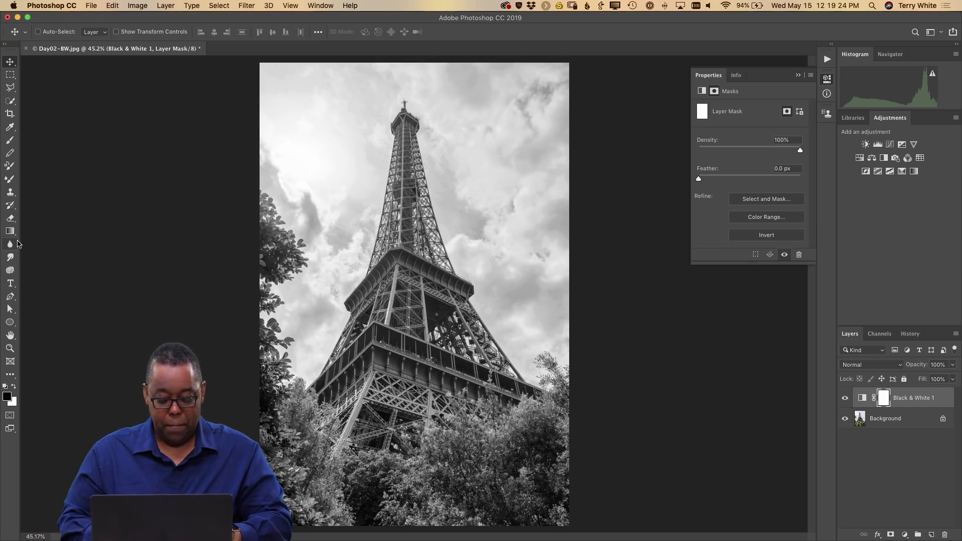
key("b")
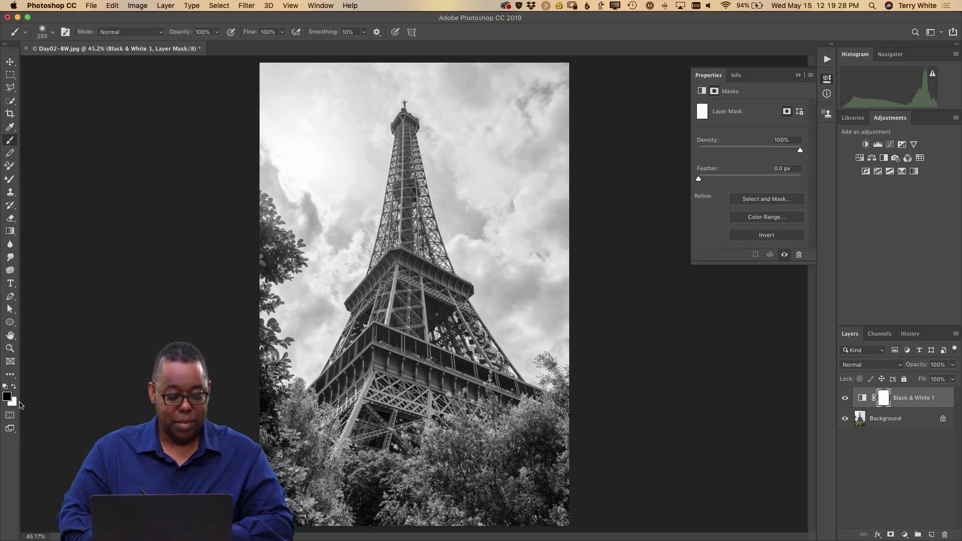
mouse_move(532, 432)
left_mouse_down()
mouse_move(501, 455)
mouse_move(503, 465)
mouse_move(459, 485)
mouse_move(472, 460)
mouse_move(443, 472)
mouse_move(439, 453)
mouse_move(466, 454)
mouse_move(430, 501)
mouse_move(537, 500)
mouse_move(551, 486)
mouse_move(480, 511)
mouse_move(395, 522)
mouse_move(311, 472)
mouse_move(296, 451)
mouse_move(385, 476)
mouse_move(324, 471)
mouse_move(272, 422)
mouse_move(288, 482)
mouse_move(281, 502)
mouse_move(294, 505)
mouse_move(302, 455)
mouse_move(287, 433)
mouse_move(308, 417)
mouse_move(279, 409)
mouse_move(263, 374)
mouse_move(252, 301)
mouse_move(271, 243)
mouse_move(260, 225)
mouse_move(275, 313)
left_mouse_up()
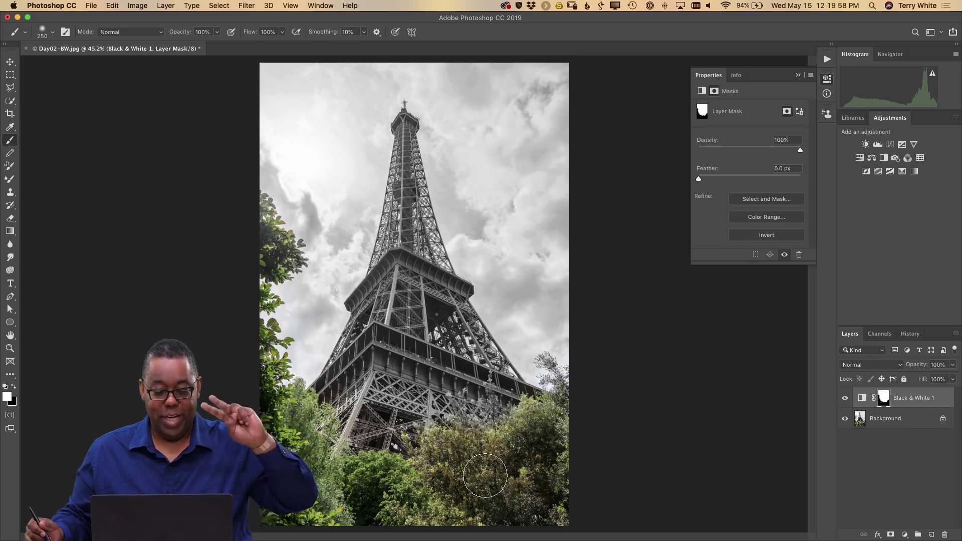
- Paint white on the mask over all the trees to return them to black and white
mouse_move(489, 472)
left_mouse_down()
mouse_move(522, 455)
mouse_move(484, 482)
mouse_move(494, 467)
mouse_move(460, 480)
mouse_move(447, 463)
mouse_move(403, 469)
mouse_move(416, 461)
mouse_move(464, 507)
mouse_move(392, 529)
mouse_move(521, 489)
mouse_move(541, 513)
mouse_move(550, 412)
mouse_move(537, 404)
mouse_move(430, 456)
mouse_move(340, 474)
mouse_move(306, 504)
mouse_move(360, 470)
mouse_move(346, 500)
mouse_move(368, 479)
mouse_move(295, 482)
mouse_move(311, 407)
mouse_move(242, 438)
left_mouse_up()
mouse_move(246, 343)
left_mouse_down()
mouse_move(266, 293)
mouse_move(275, 213)
mouse_move(278, 267)
mouse_move(312, 355)
mouse_move(260, 376)
mouse_move(325, 395)
mouse_move(336, 438)
mouse_move(374, 414)
mouse_move(401, 431)
left_mouse_up()
left_click_drag(555, 409, 530, 406)
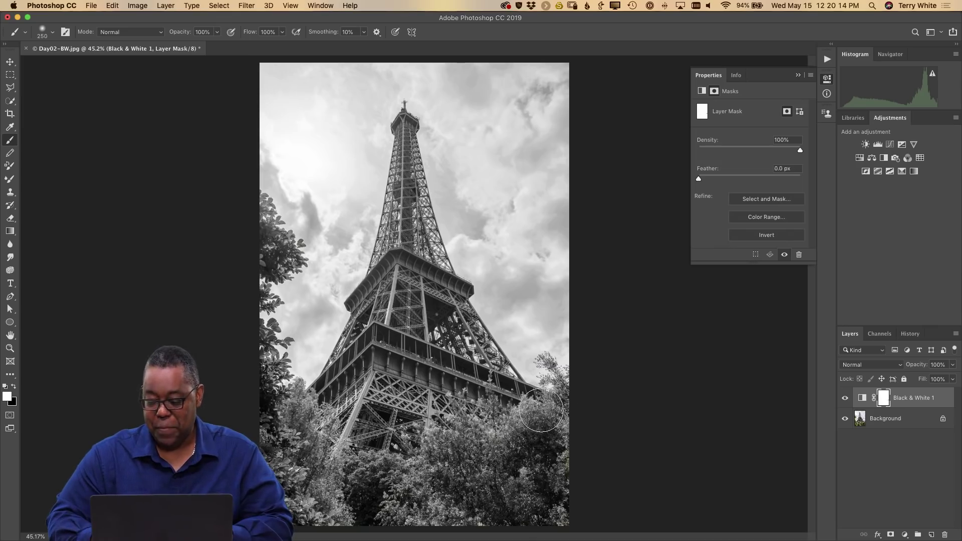
- Hide the Black & White adjustment layer and convert the Background photo layer for Smart Filters
left_click(845, 399)
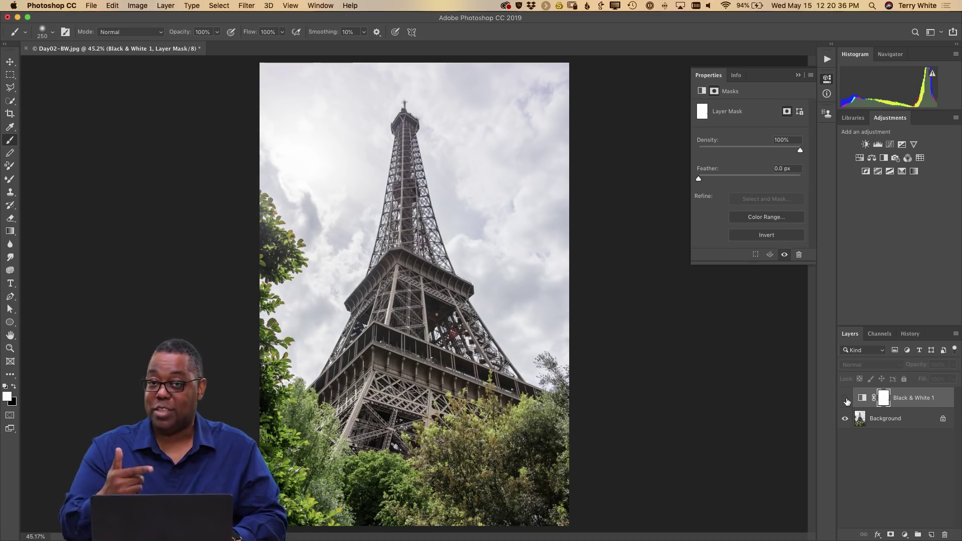
left_click(846, 400)
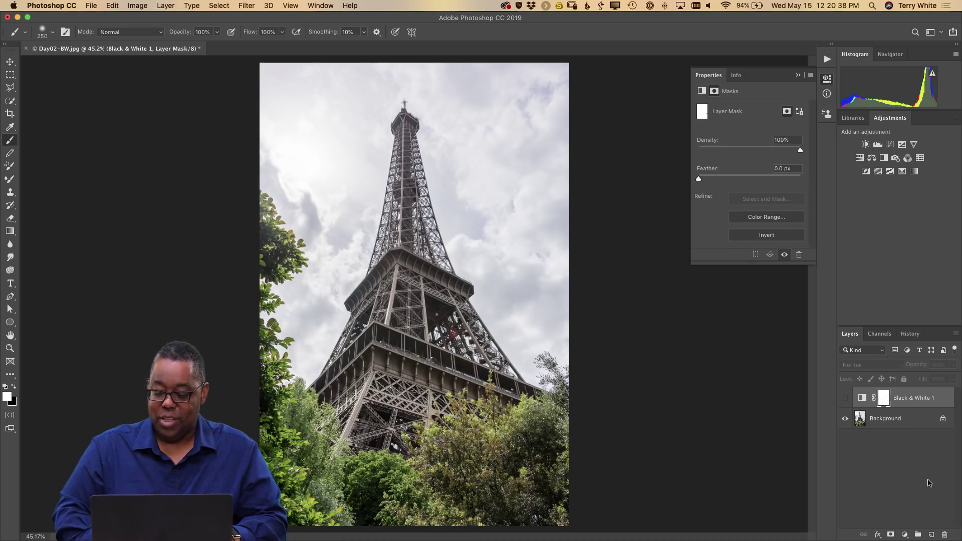
left_click(903, 427)
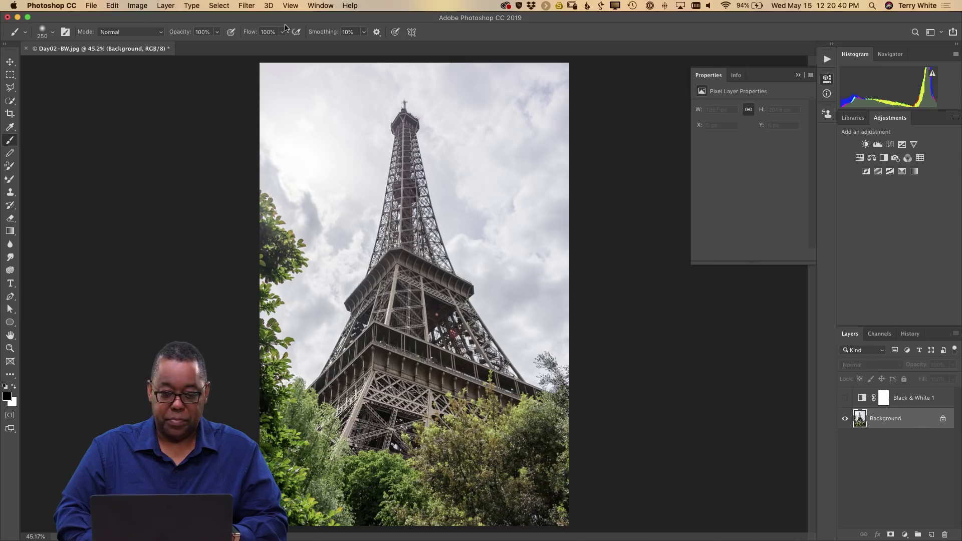
left_click(220, 6)
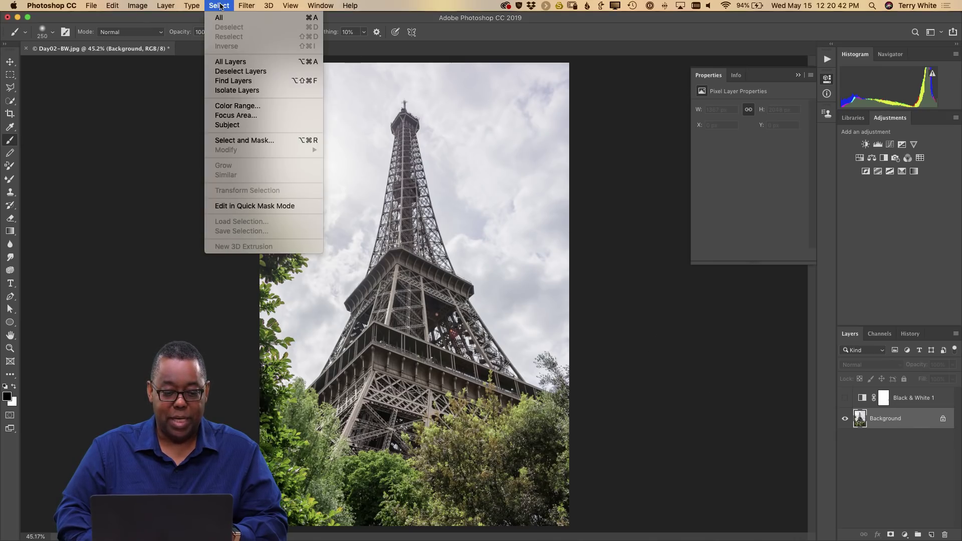
mouse_move(241, 4)
left_click(254, 34)
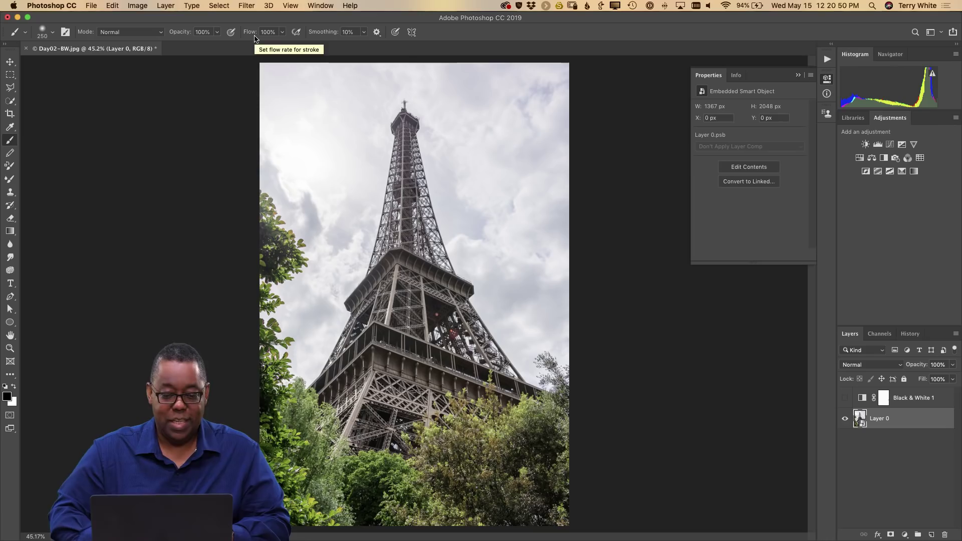
- Open the photo in the Camera Raw filter and browse the available profiles
left_click(253, 7)
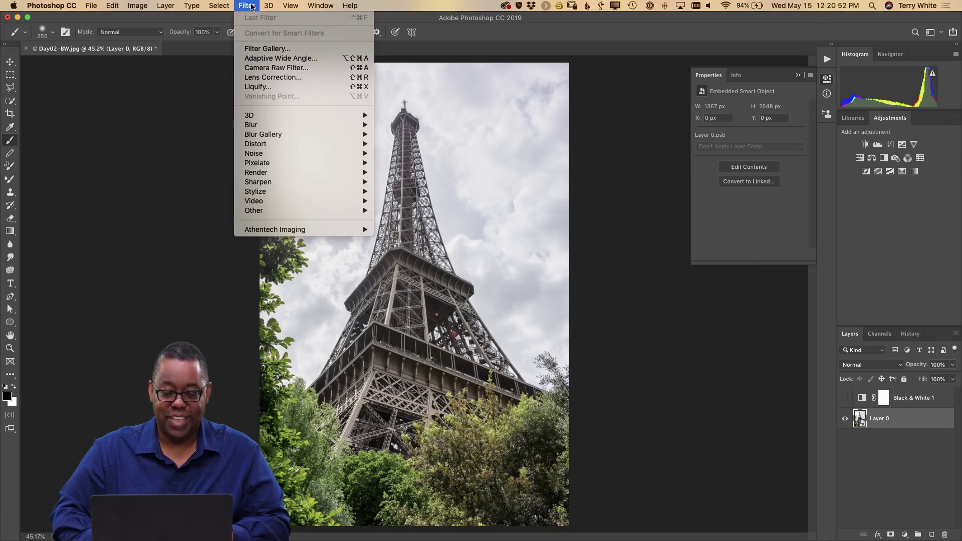
left_click(271, 72)
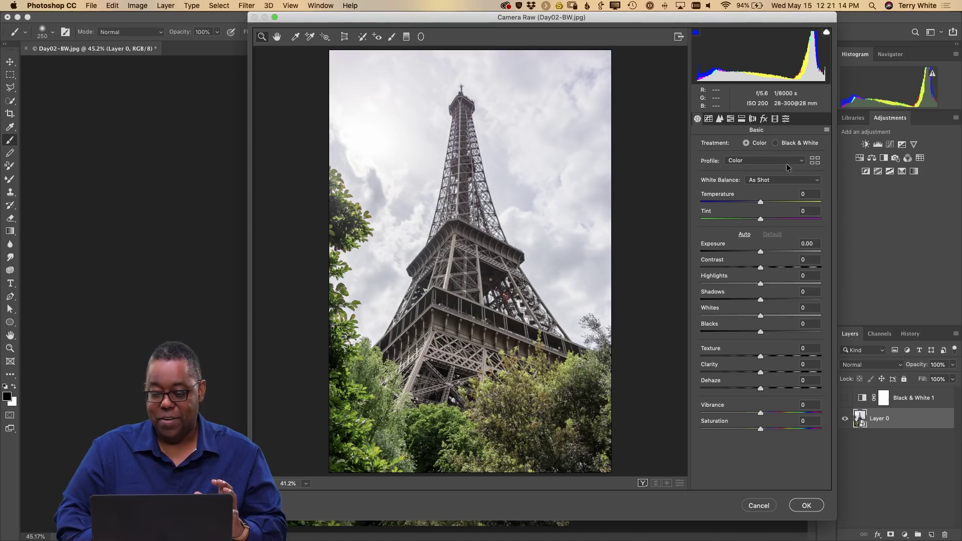
left_click(803, 161)
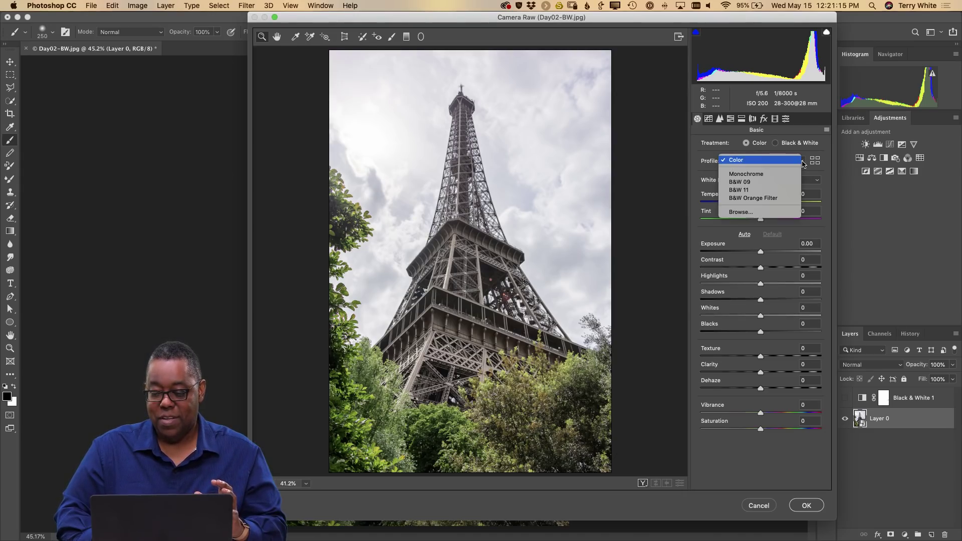
left_click(780, 212)
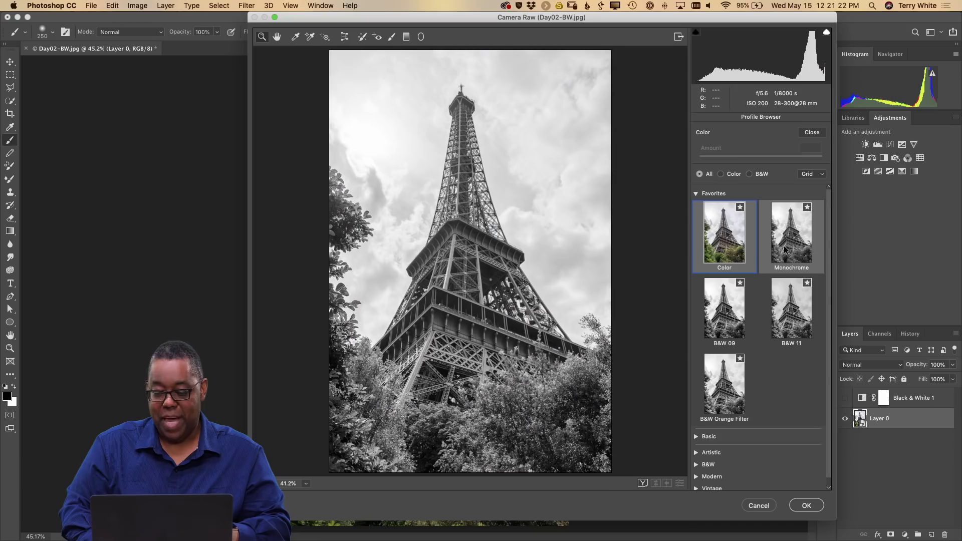
- Browse the B&W profile group and apply the B&W Green Filter profile to the photo
left_click(696, 193)
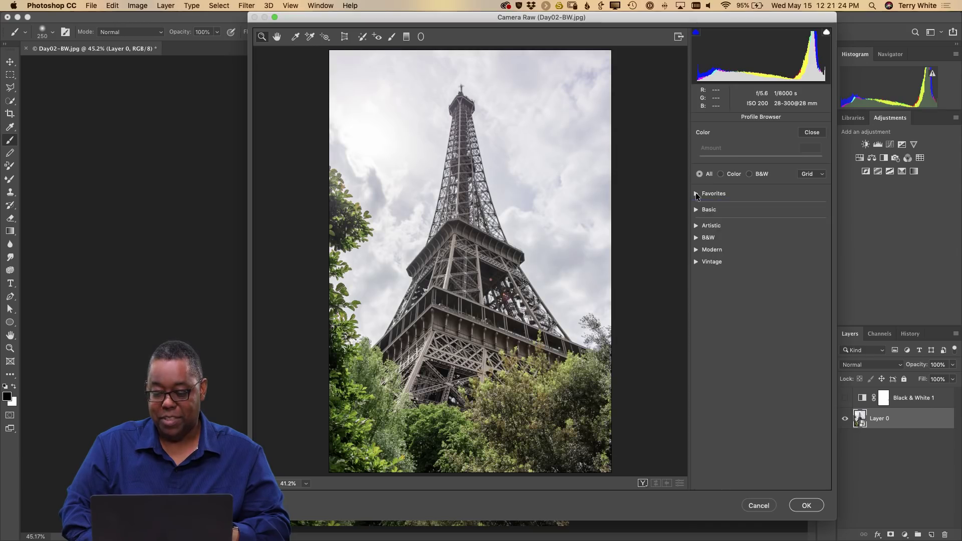
left_click(697, 238)
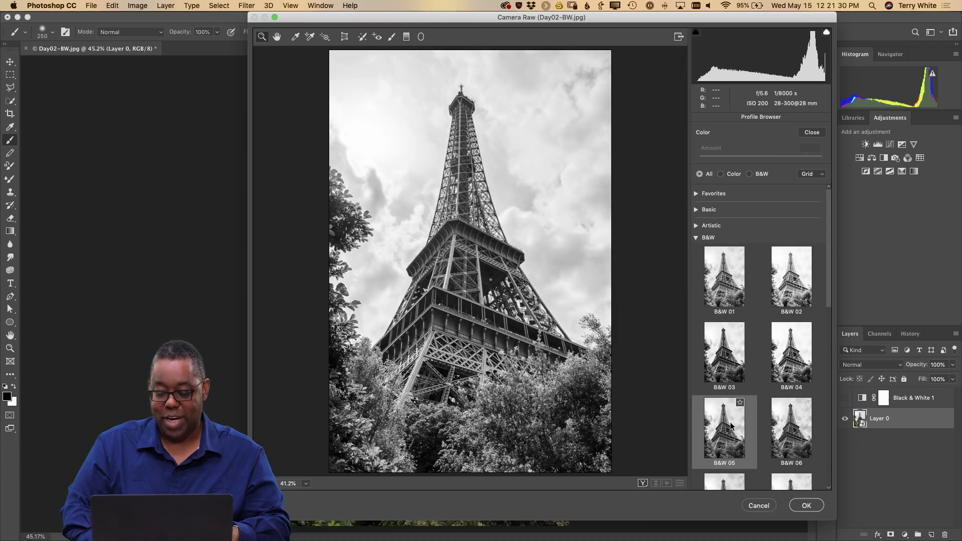
scroll(731, 426, "down", 4)
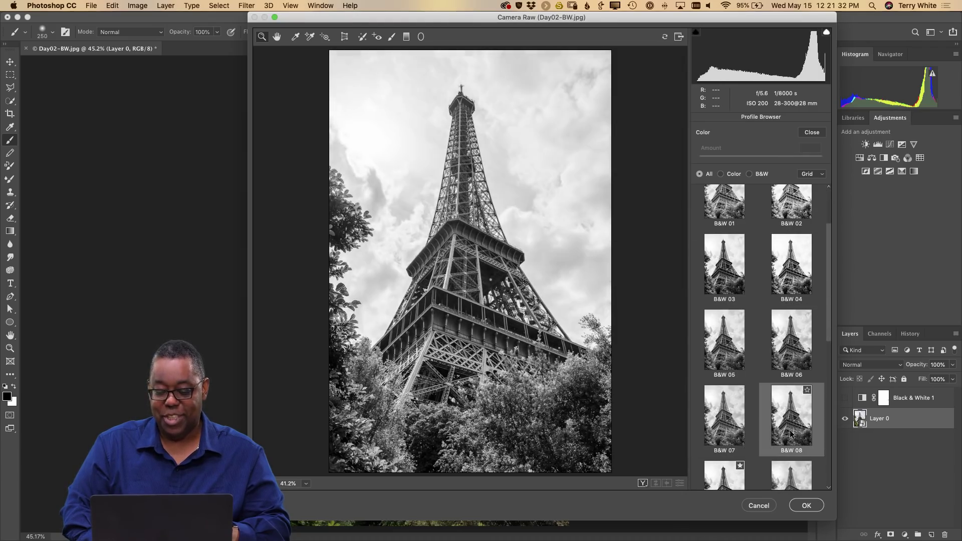
scroll(794, 433, "down", 3)
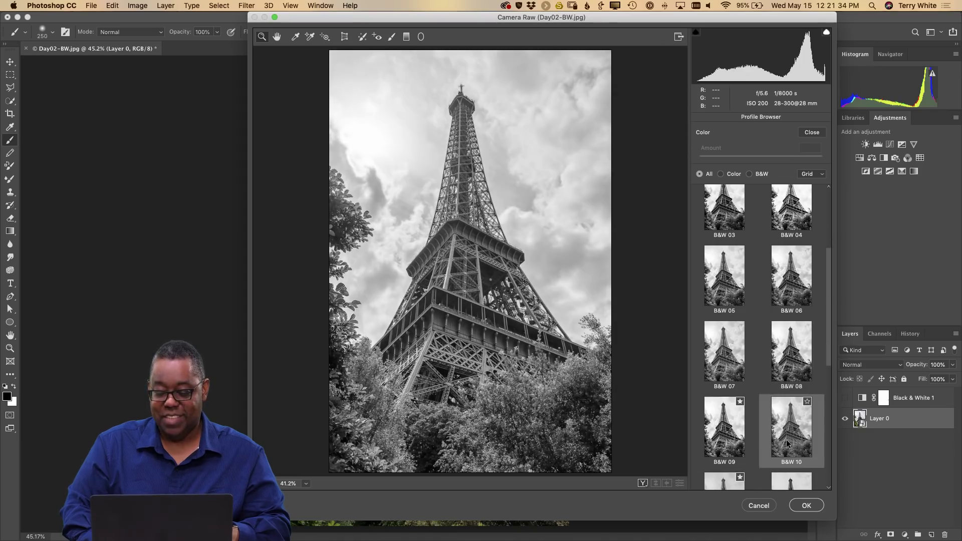
scroll(753, 451, "down", 4)
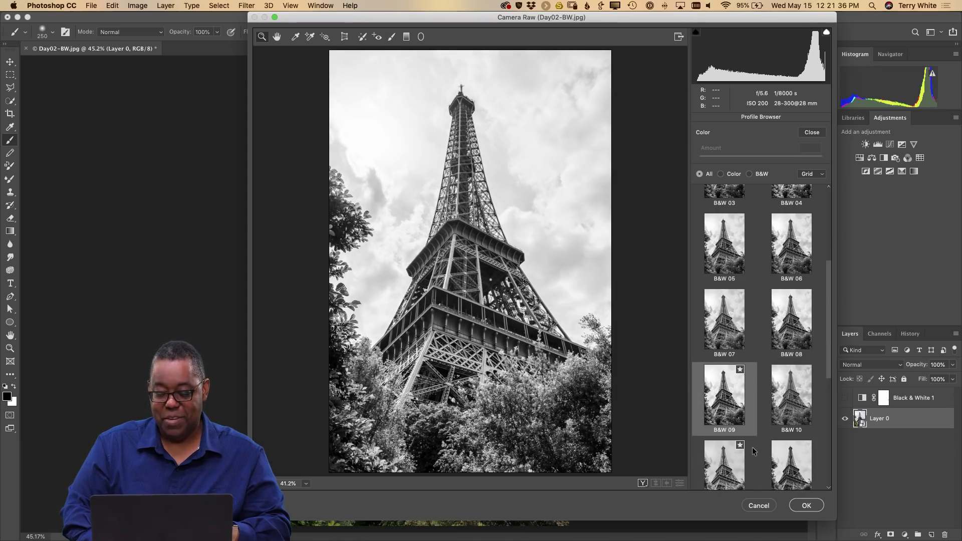
scroll(800, 421, "down", 10)
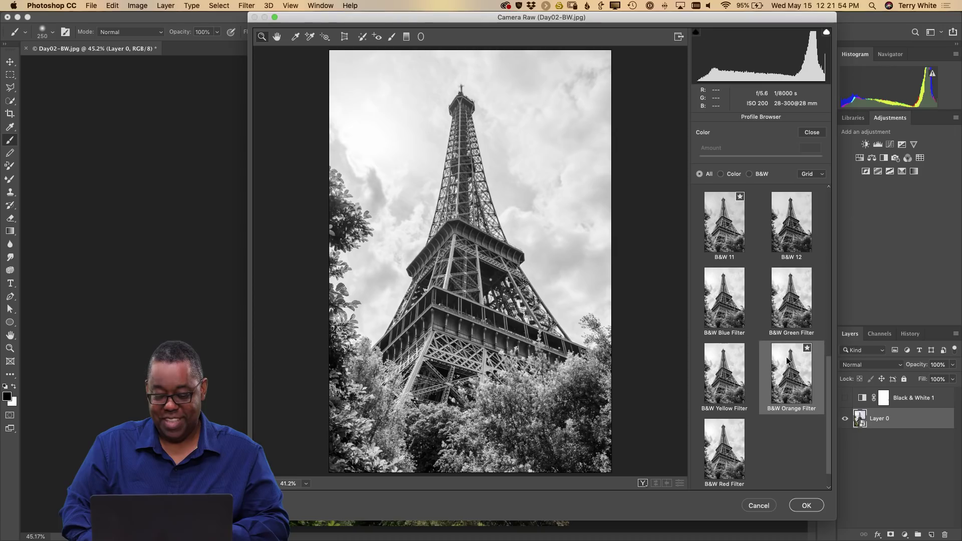
left_click(784, 326)
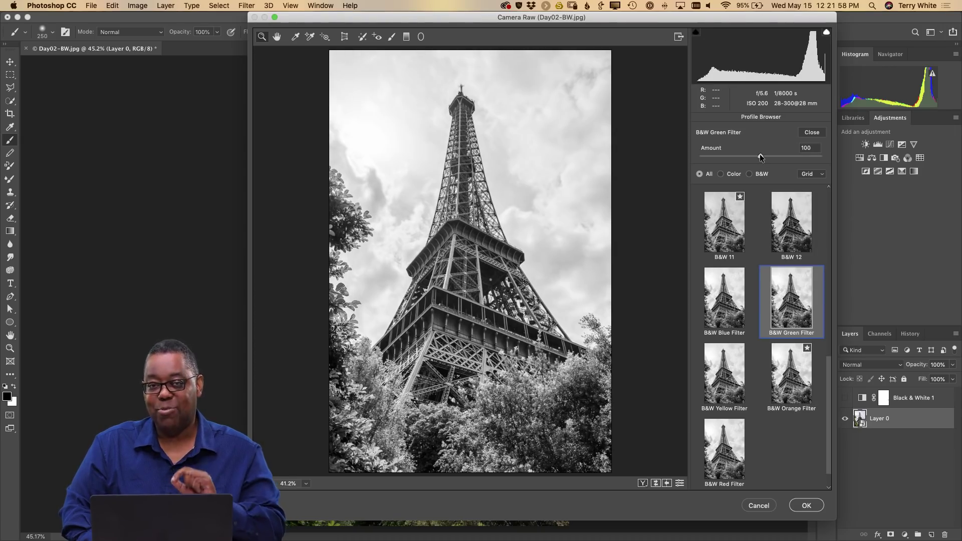
- Set the B&W Green Filter profile's amount to 108 and return to the Basic adjustments
mouse_move(761, 157)
left_mouse_down()
mouse_move(712, 158)
mouse_move(806, 157)
mouse_move(702, 161)
mouse_move(765, 164)
left_mouse_up()
left_click(818, 147)
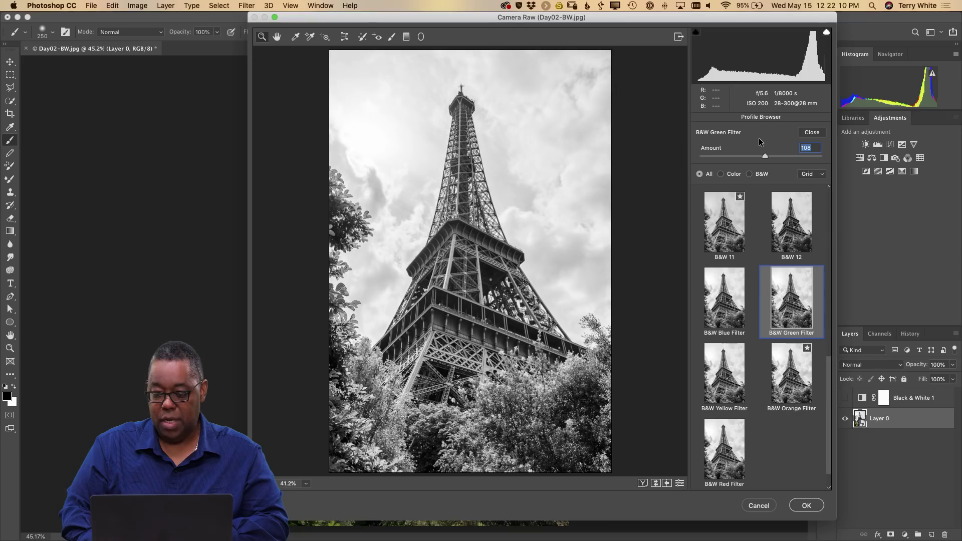
left_click(812, 133)
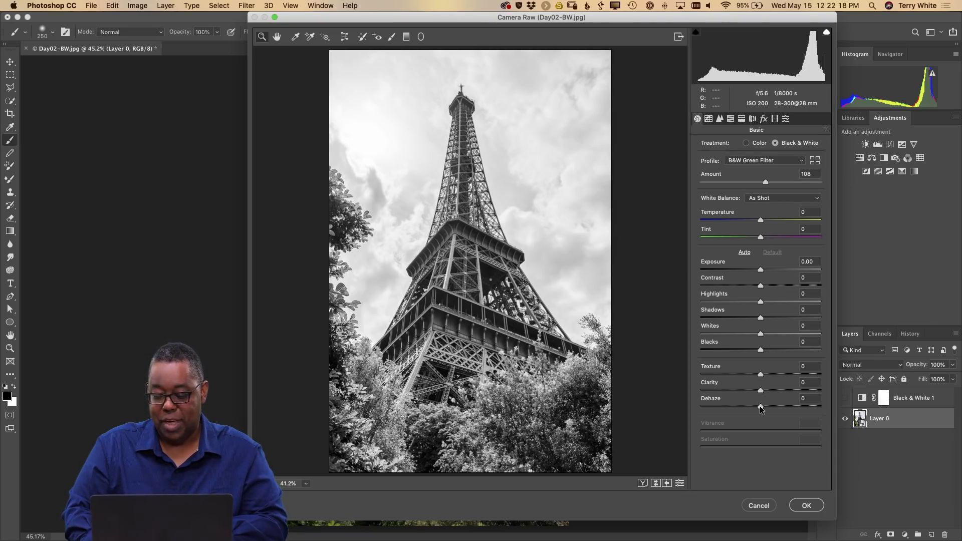
- Set Dehaze to +68, Exposure to +0.10 and Shadows to -13, and apply the Camera Raw filter
left_click_drag(760, 406, 800, 414)
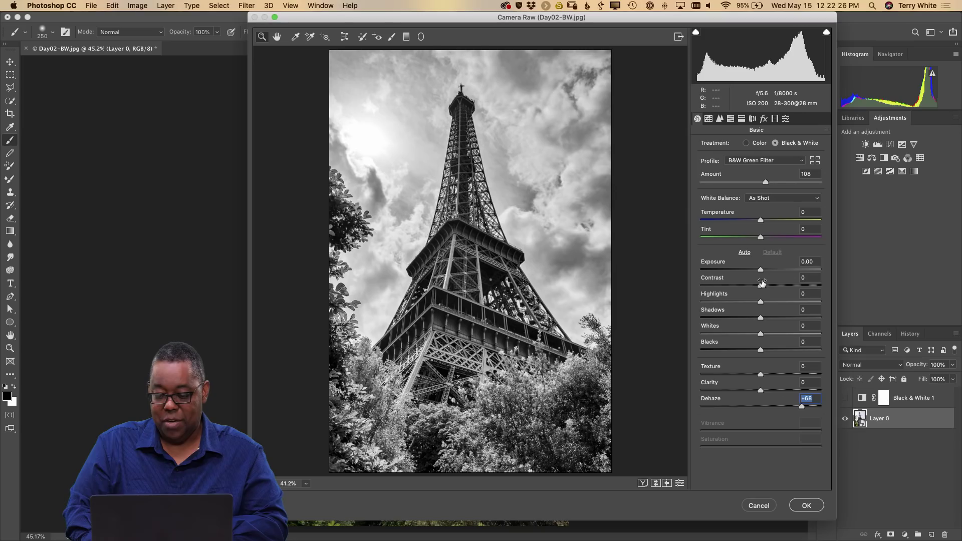
left_click_drag(761, 270, 762, 271)
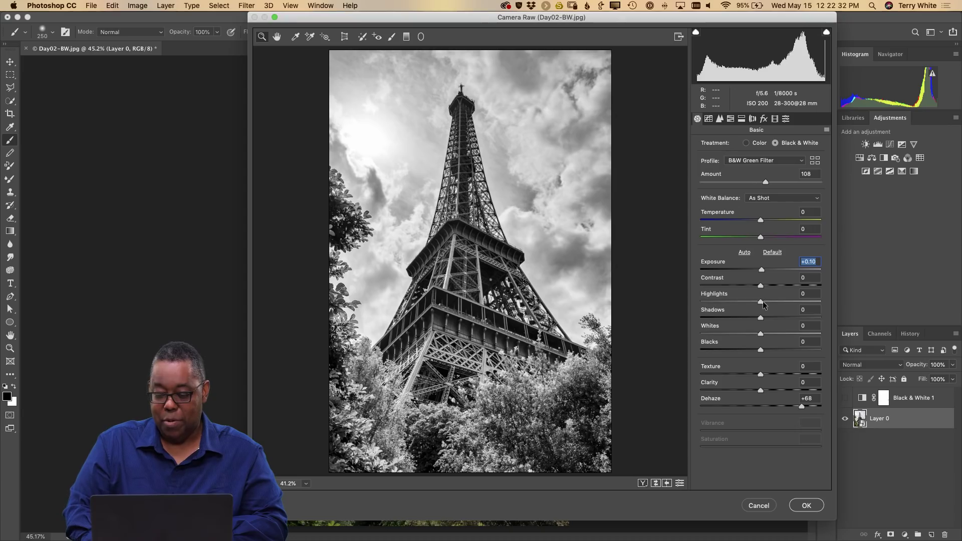
mouse_move(761, 318)
left_mouse_down()
mouse_move(785, 318)
mouse_move(753, 325)
left_mouse_up()
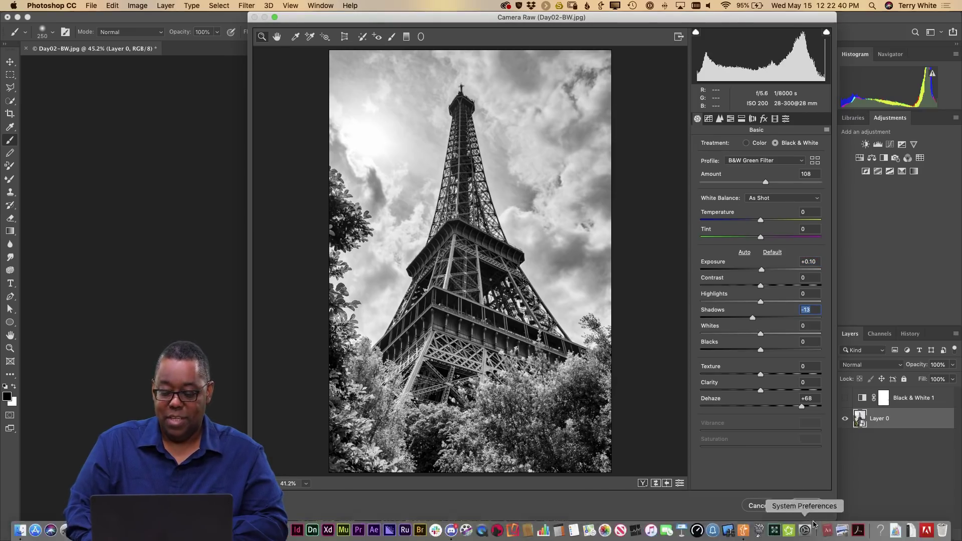
left_click(807, 506)
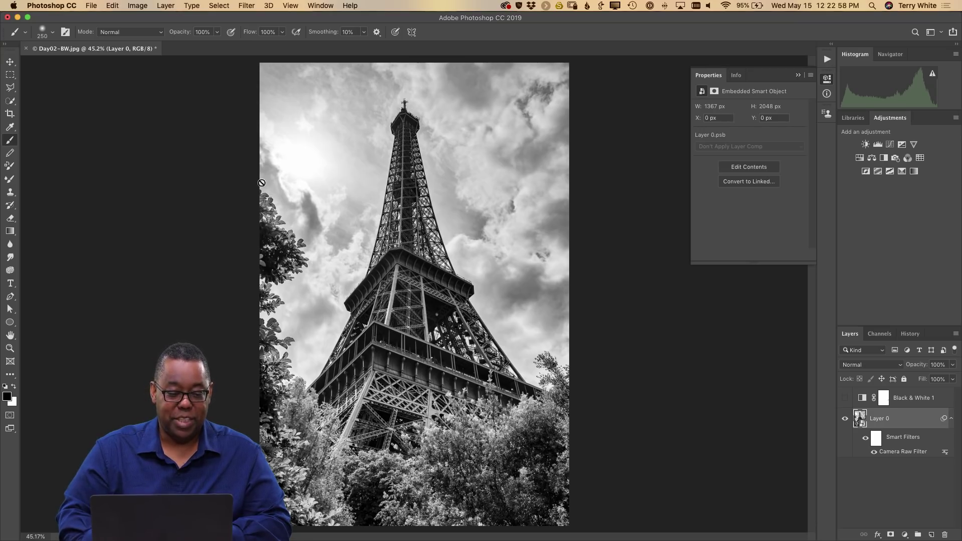
- Start a Save for Web (Legacy) export of the photo and set the image height to 1080 px
left_click(91, 5)
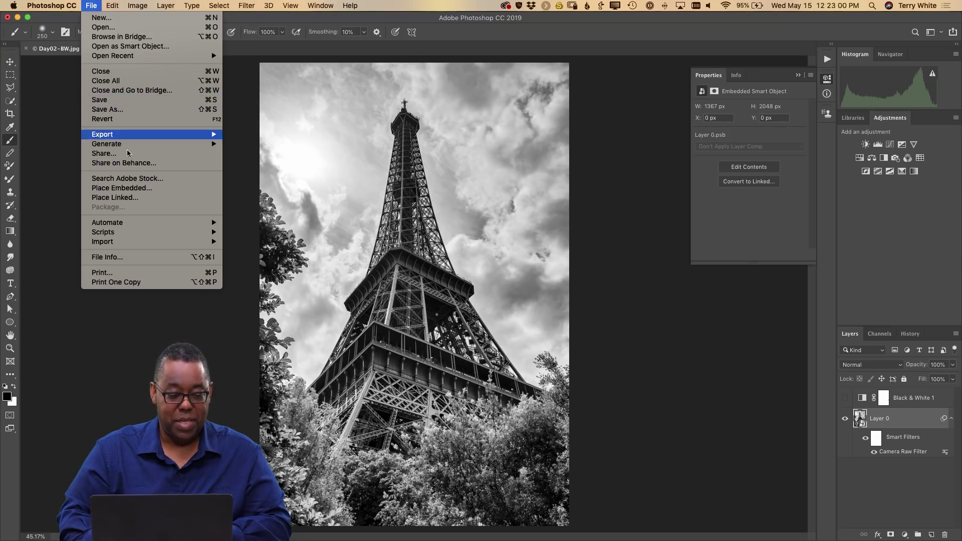
mouse_move(135, 137)
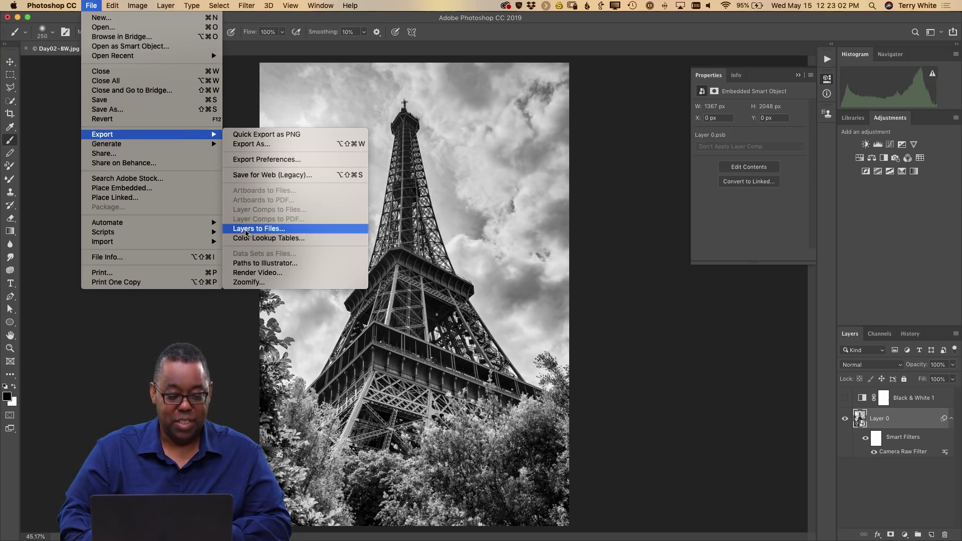
left_click(269, 176)
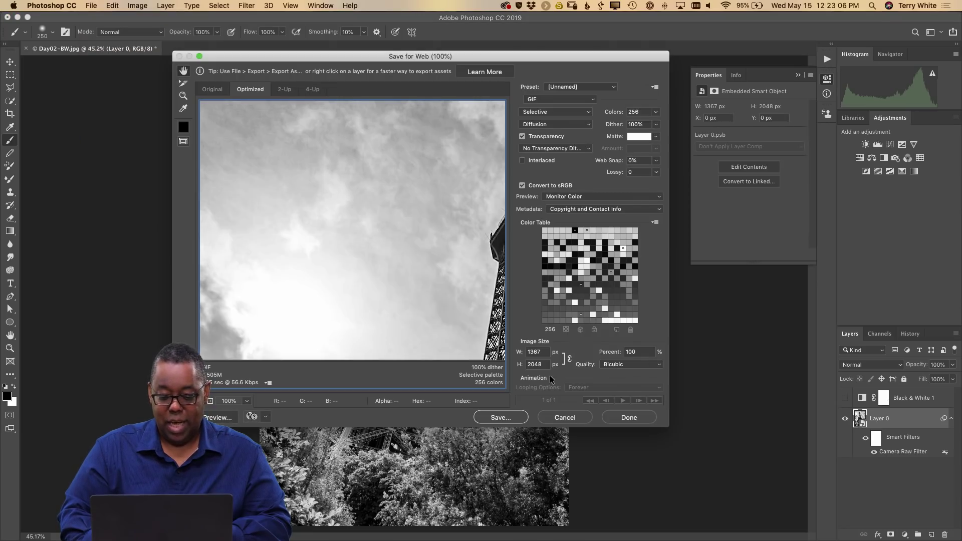
type("1080")
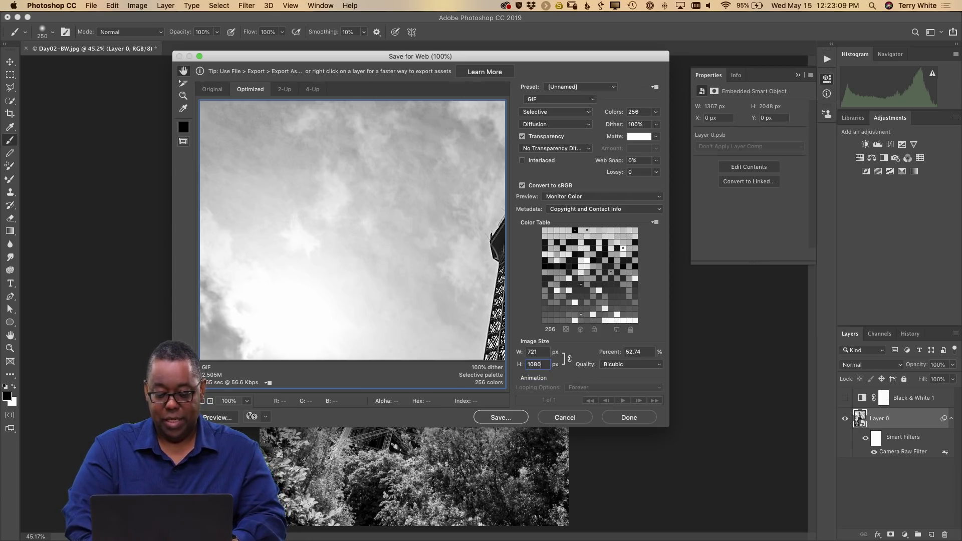
key("Tab")
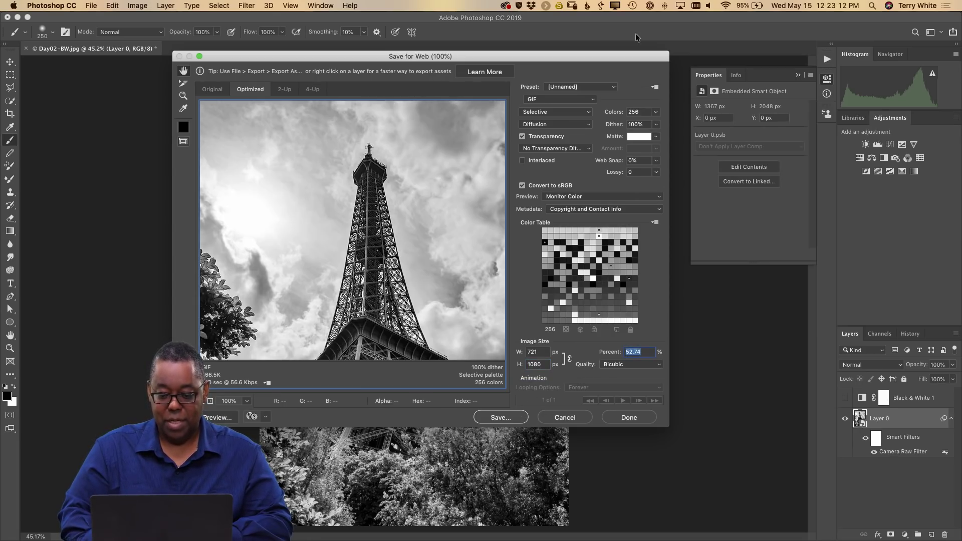
- Choose the JPEG High preset and save the export to the Desktop as Day02-BW.jpg
left_click(606, 87)
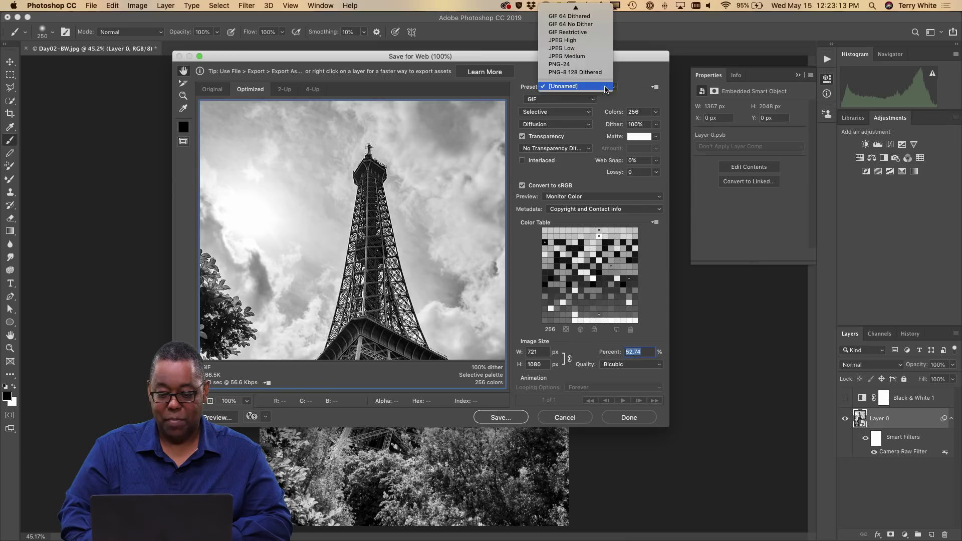
left_click(590, 40)
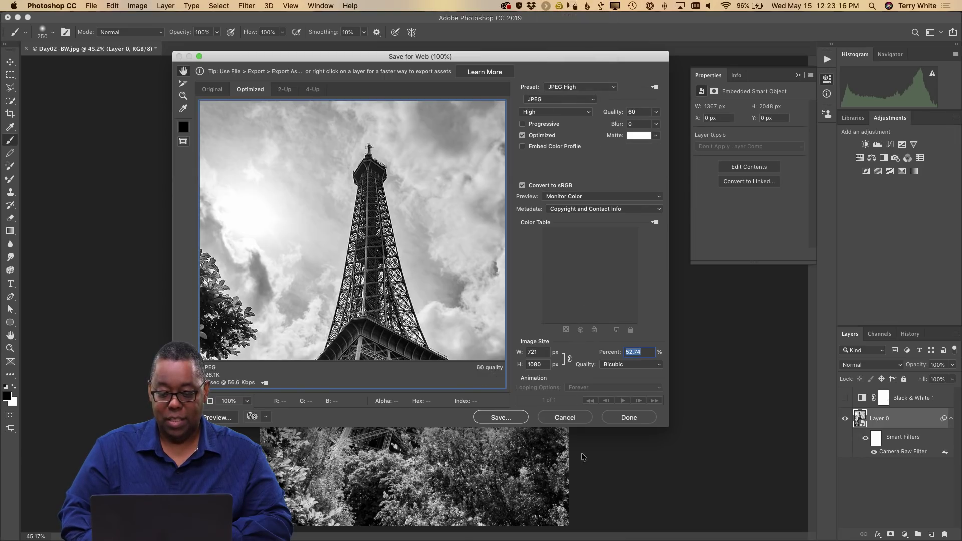
left_click(507, 421)
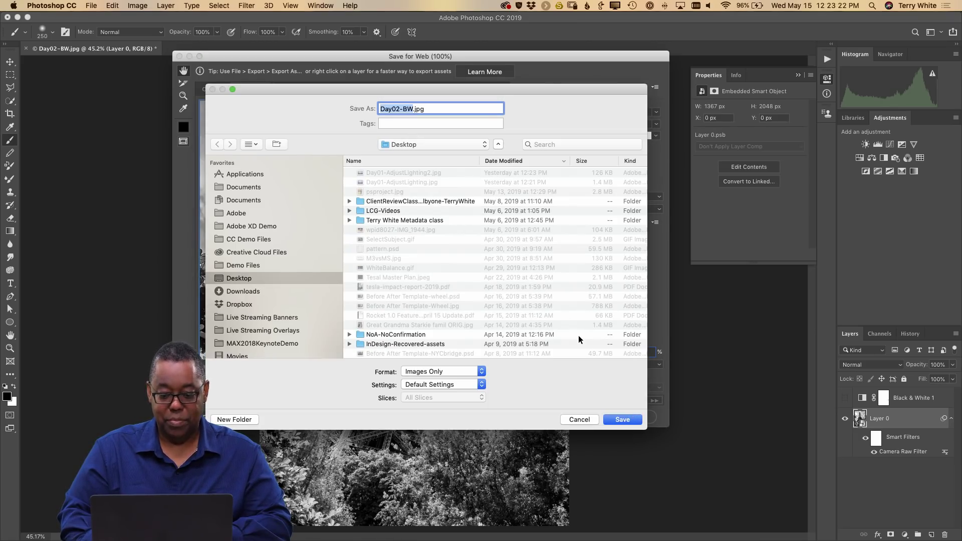
left_click(623, 420)
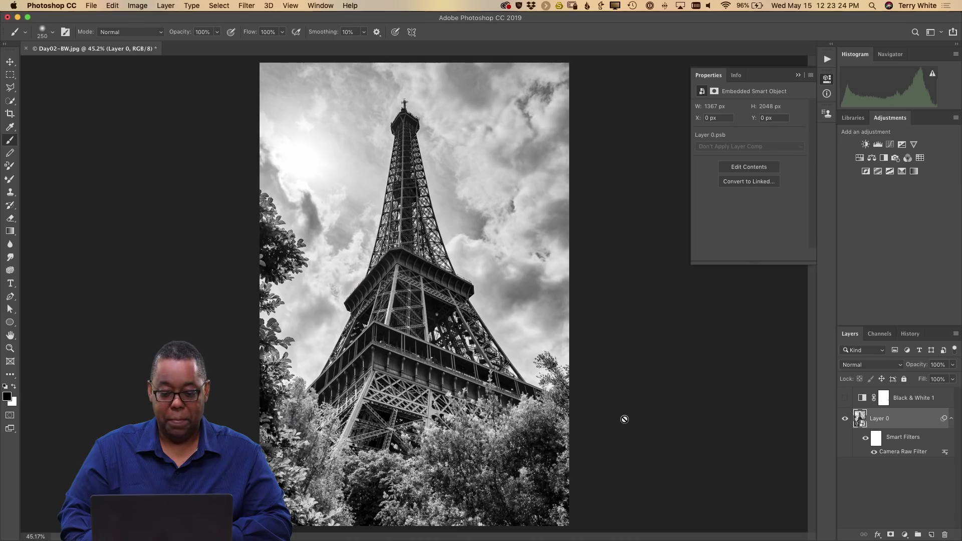
- Switch to Chrome, create a new Behance project and upload Day02-BW.jpg from the Desktop as its content
mouse_move(454, 540)
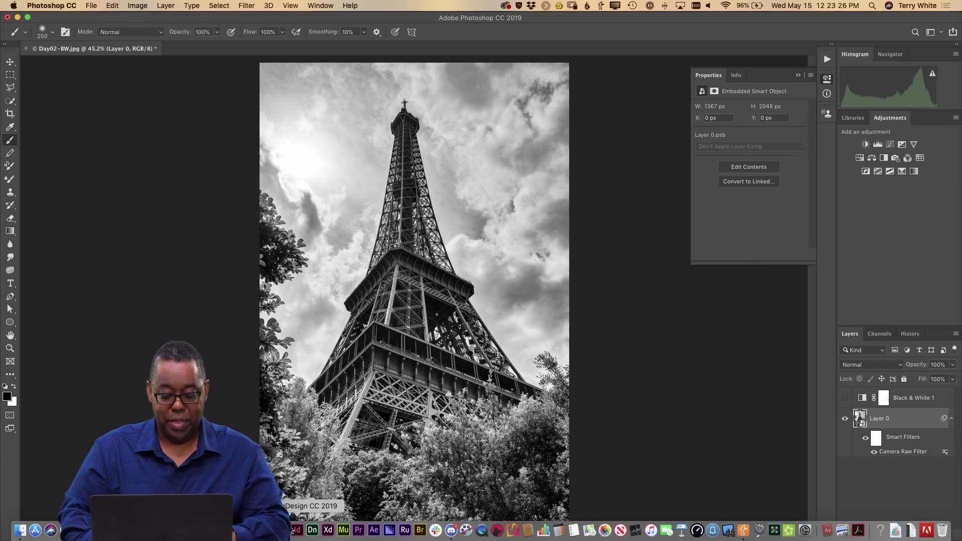
left_click(96, 531)
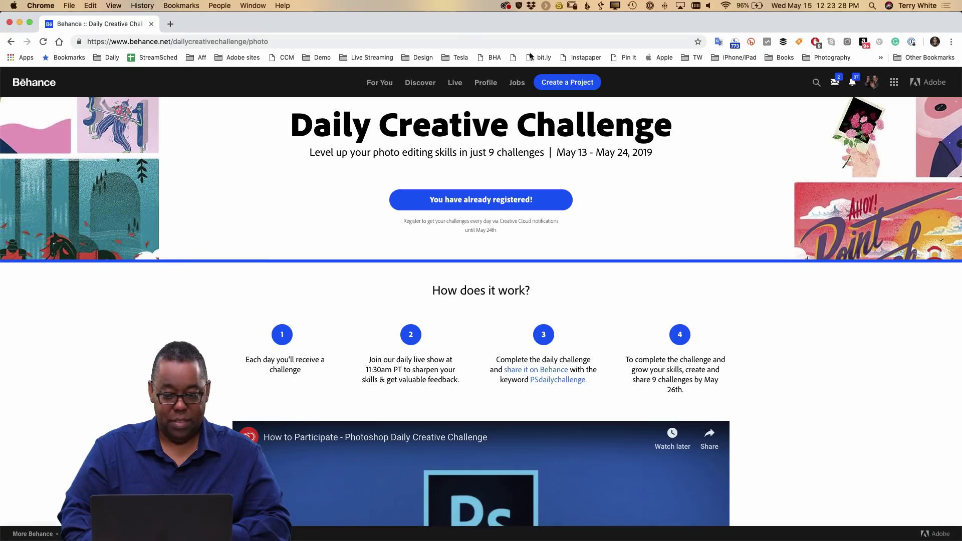
left_click(569, 80)
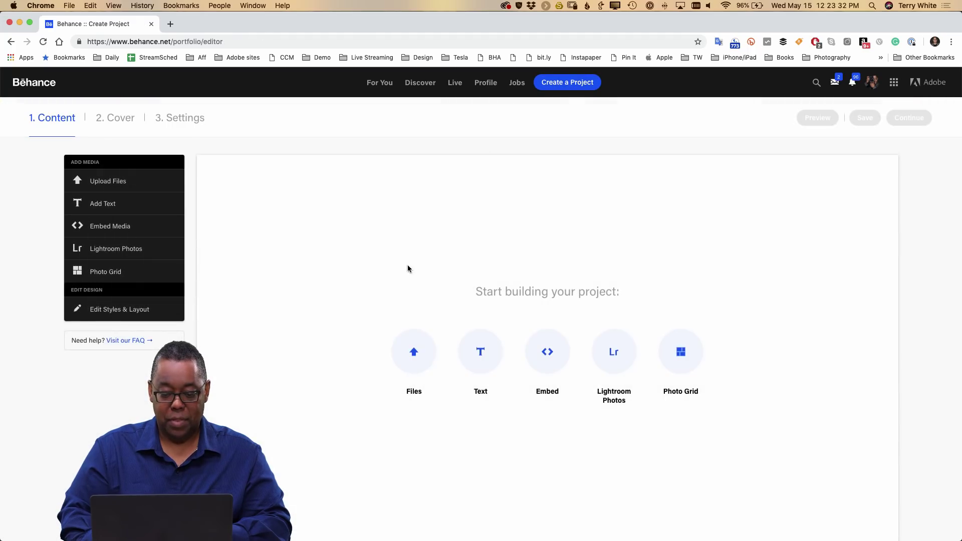
left_click(477, 215)
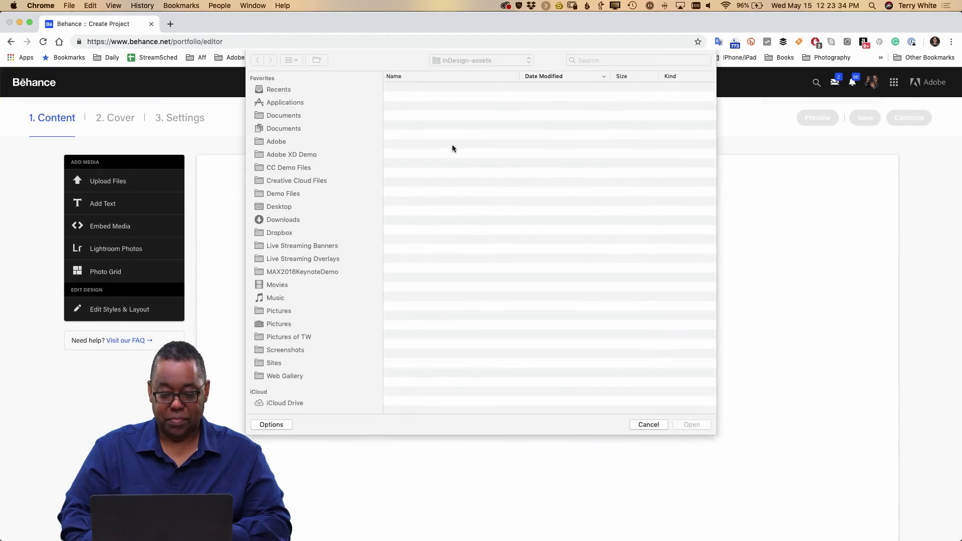
key("super+shift+d")
double_click(440, 89)
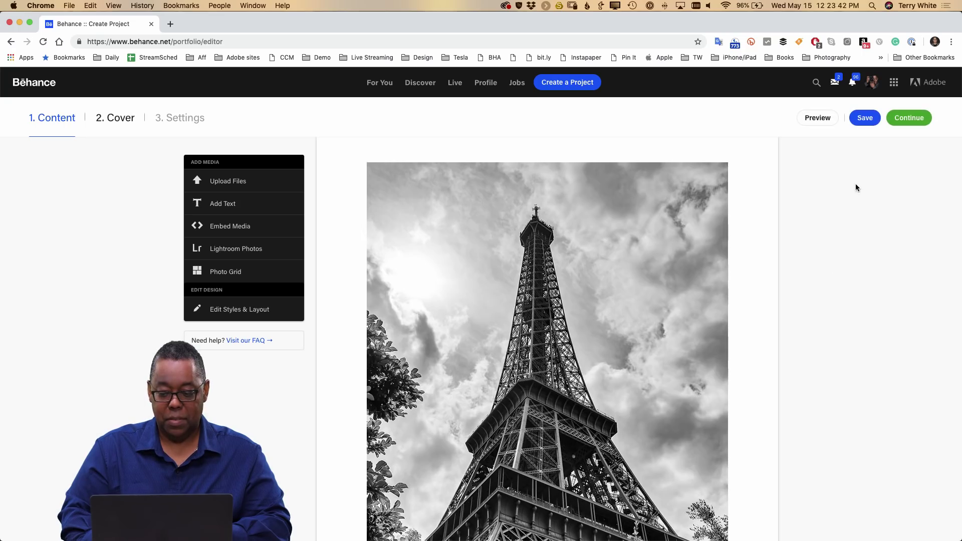
- Try to upload Day02-BW.jpg from the Desktop as the project's cover image, and leave the cover dialog
left_click(901, 125)
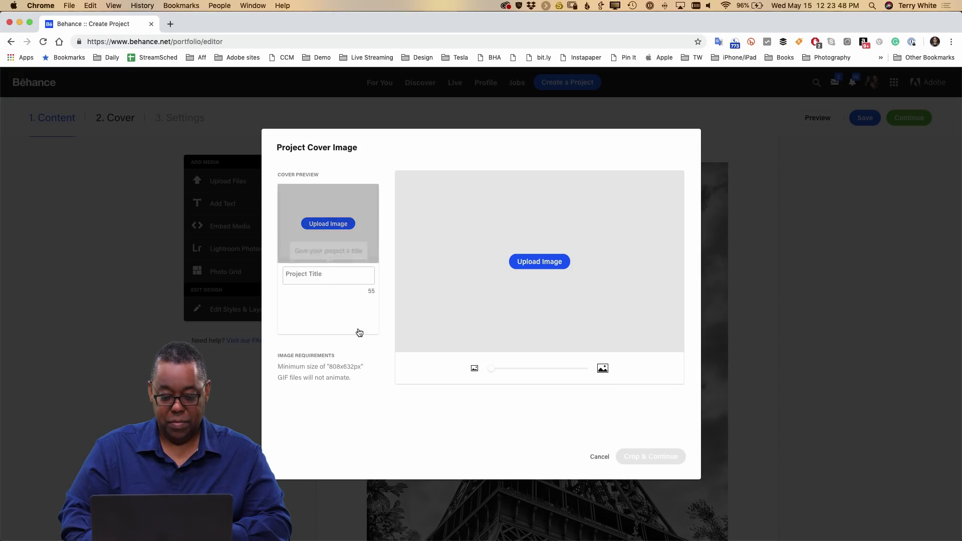
left_click(335, 227)
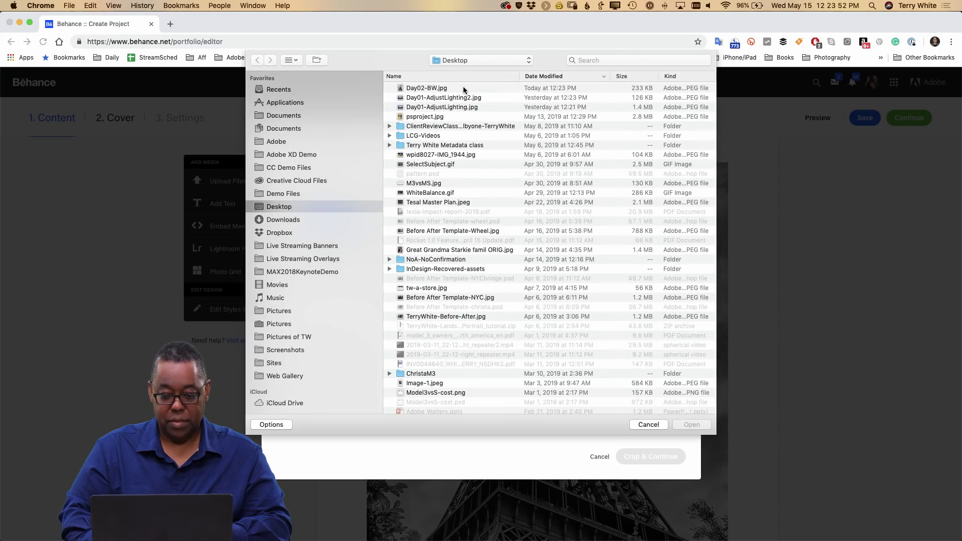
double_click(463, 86)
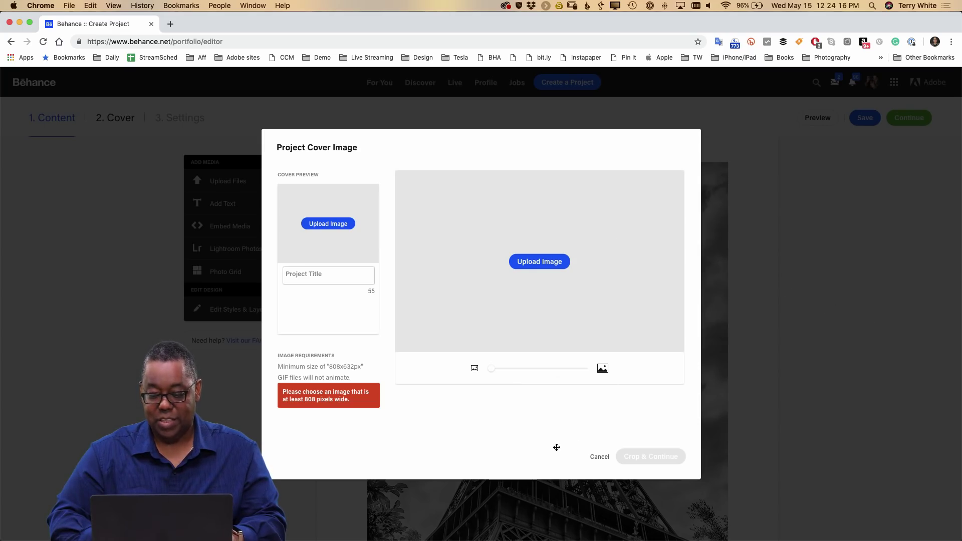
left_click(600, 459)
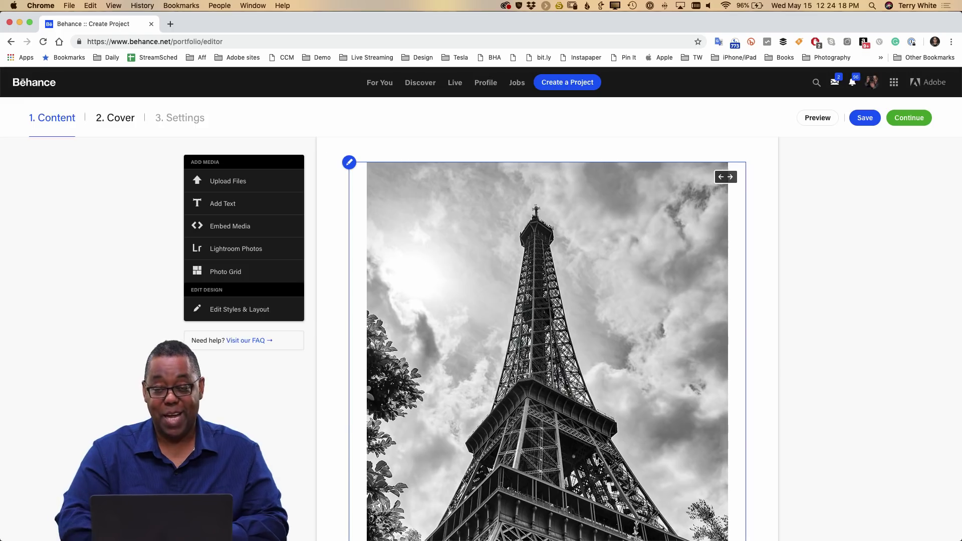